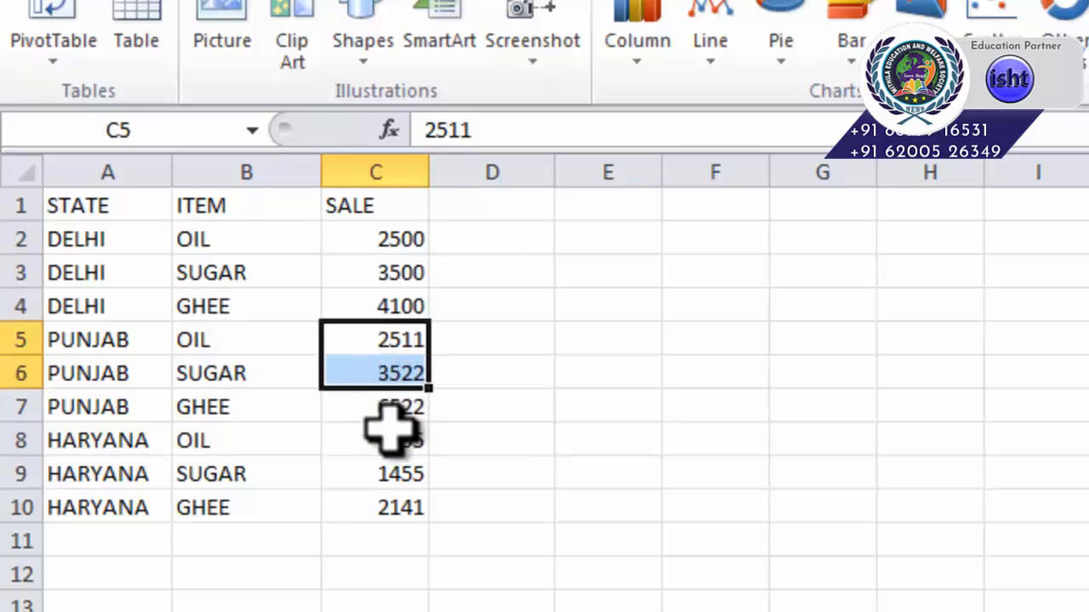
# Create a PivotTable from the range A1:C10, placed in the existing worksheet at cell G1 of Sheet3
pyautogui.moveTo(387, 438); pyautogui.dragTo(389, 507)
pyautogui.click(595, 308)
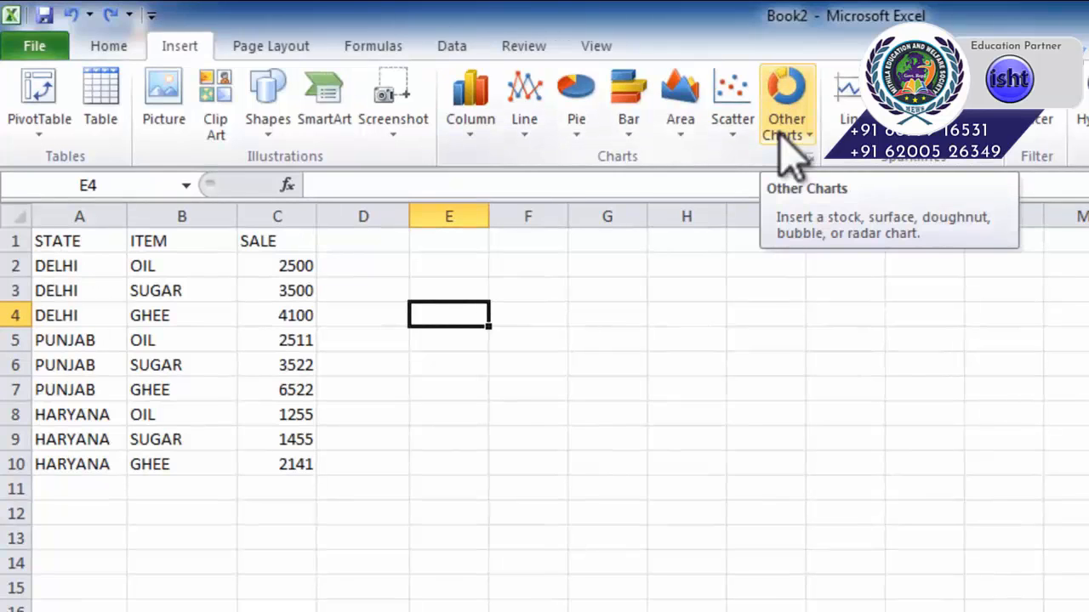
pyautogui.moveTo(86, 244); pyautogui.dragTo(267, 472)
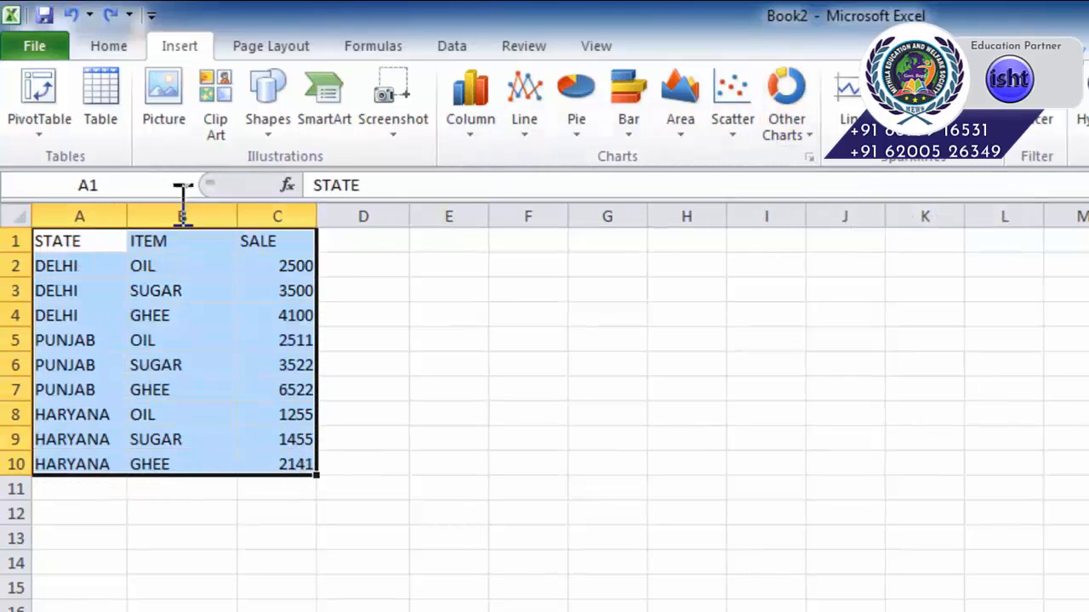
pyautogui.click(41, 121)
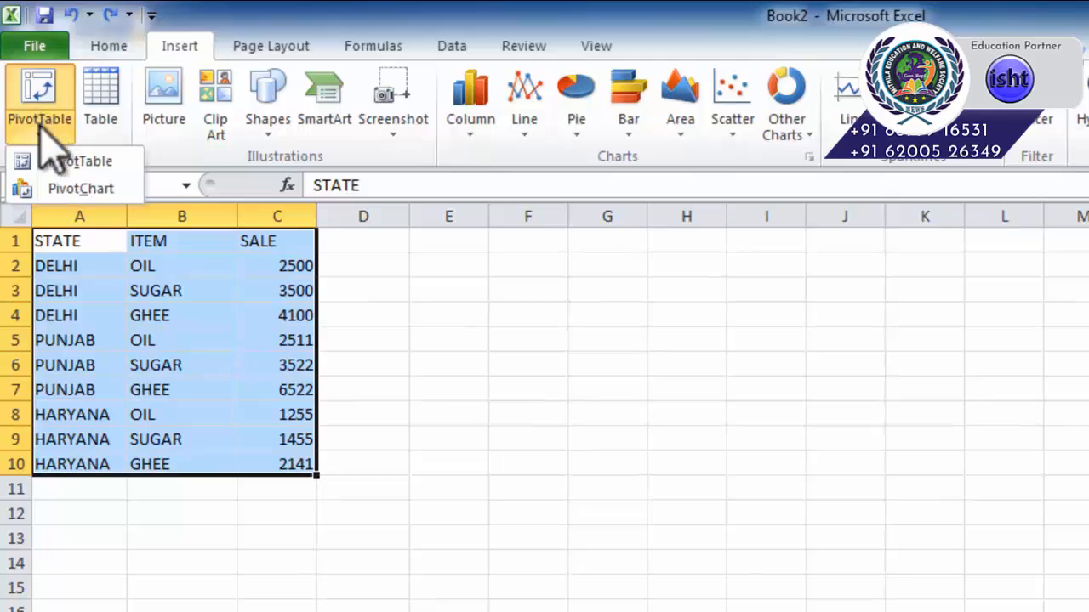
pyautogui.click(51, 166)
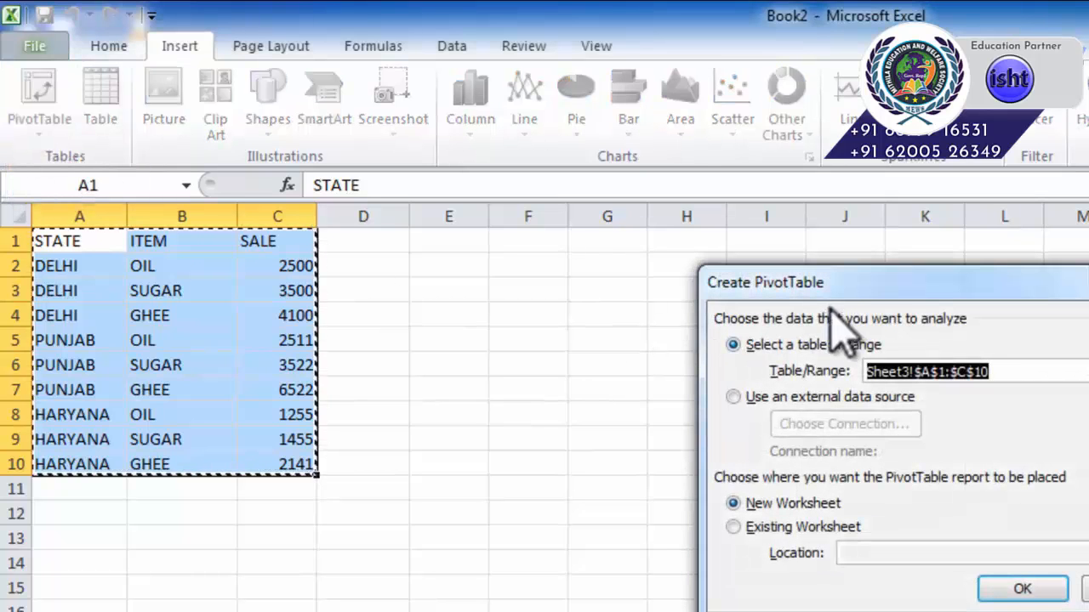
pyautogui.moveTo(839, 296); pyautogui.dragTo(832, 340)
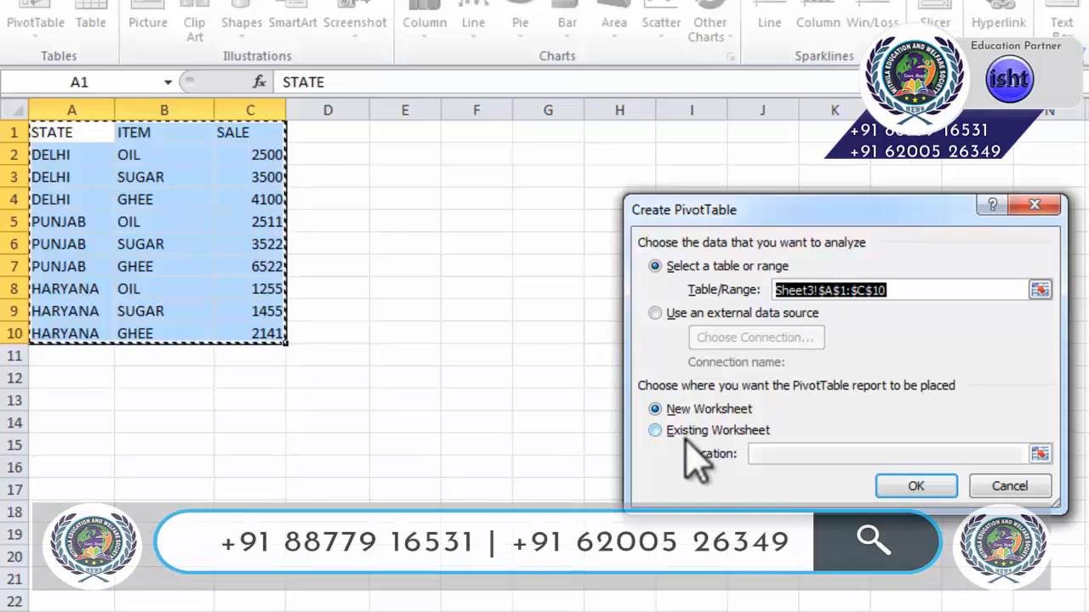
pyautogui.click(685, 434)
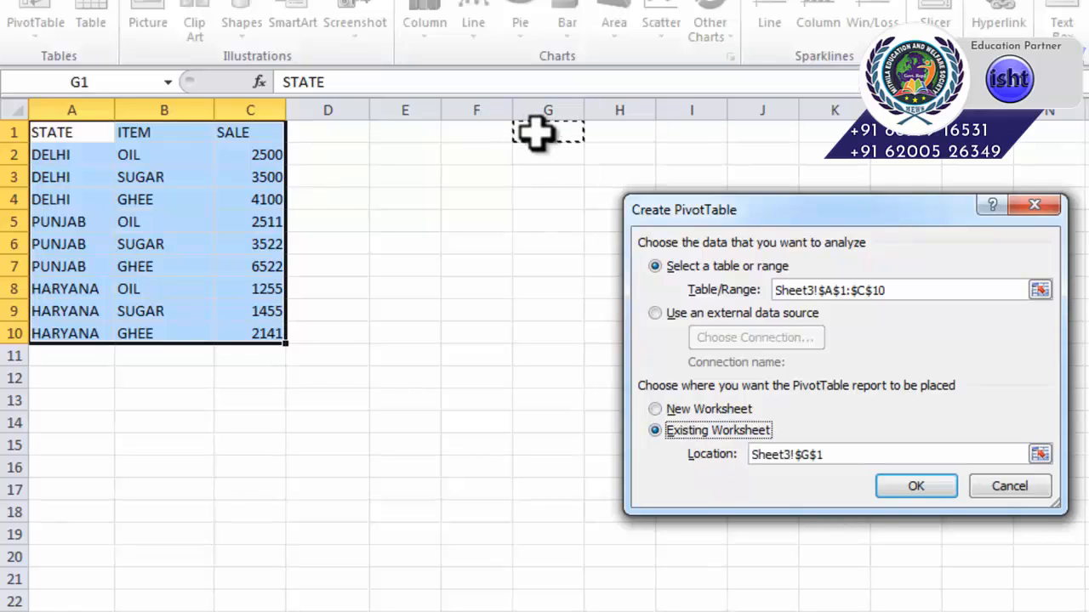
pyautogui.click(904, 487)
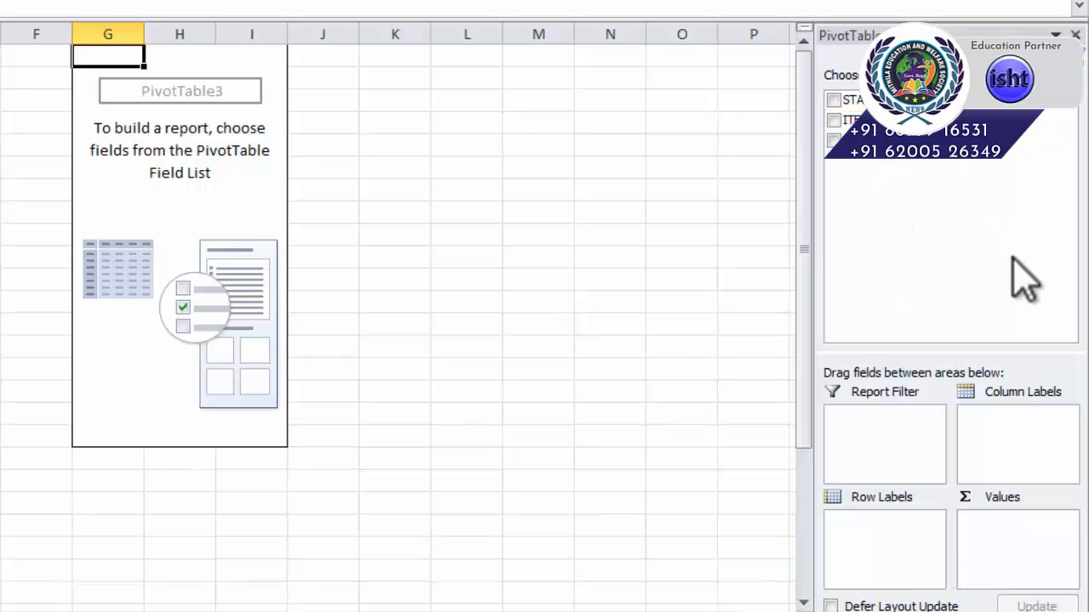
# Lay out the PivotTable with STATE as column labels, ITEM as row labels and SALE as values, and narrow column H
pyautogui.moveTo(850, 100); pyautogui.dragTo(1002, 438)
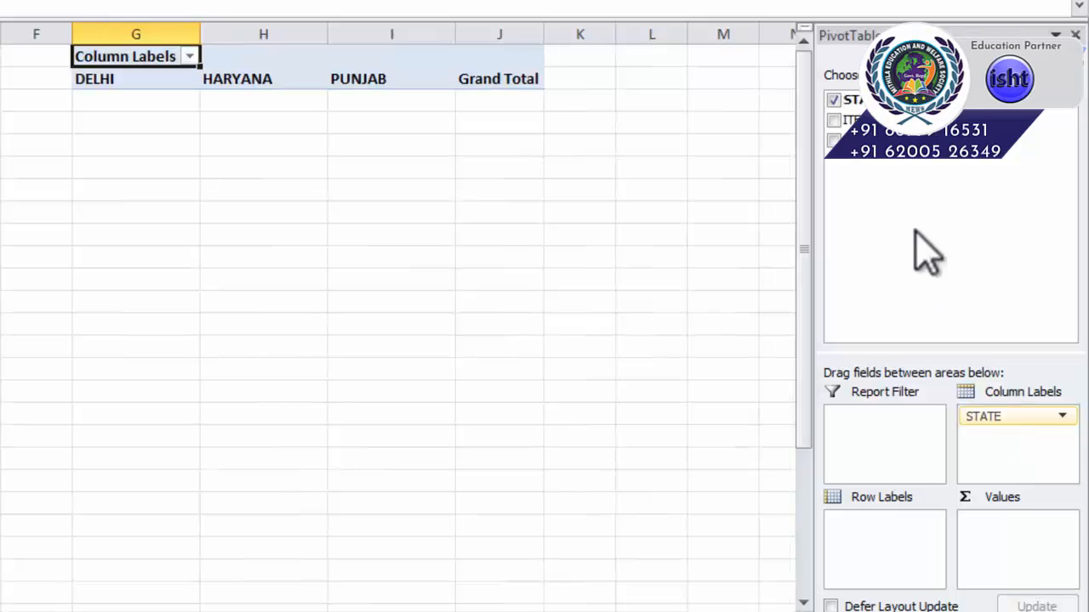
pyautogui.moveTo(851, 119); pyautogui.dragTo(919, 549)
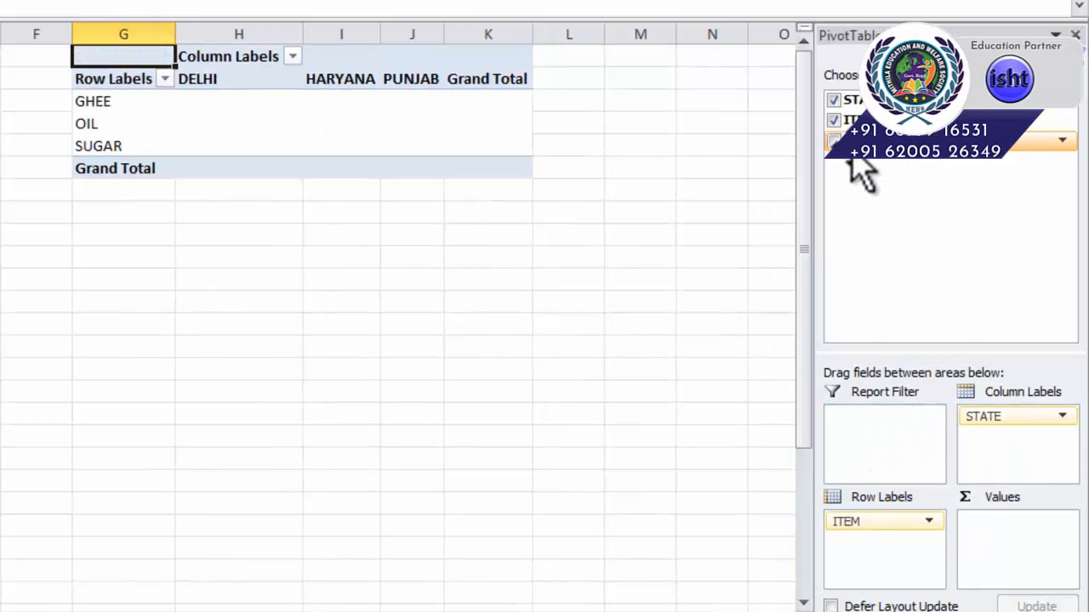
pyautogui.moveTo(855, 158); pyautogui.dragTo(996, 553)
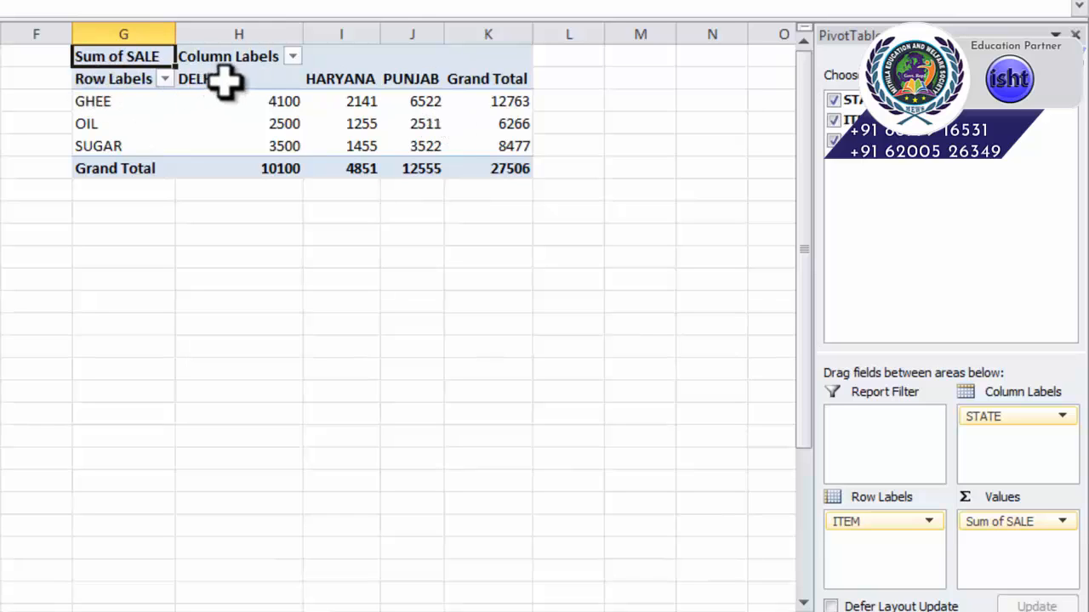
pyautogui.moveTo(302, 34); pyautogui.dragTo(272, 34)
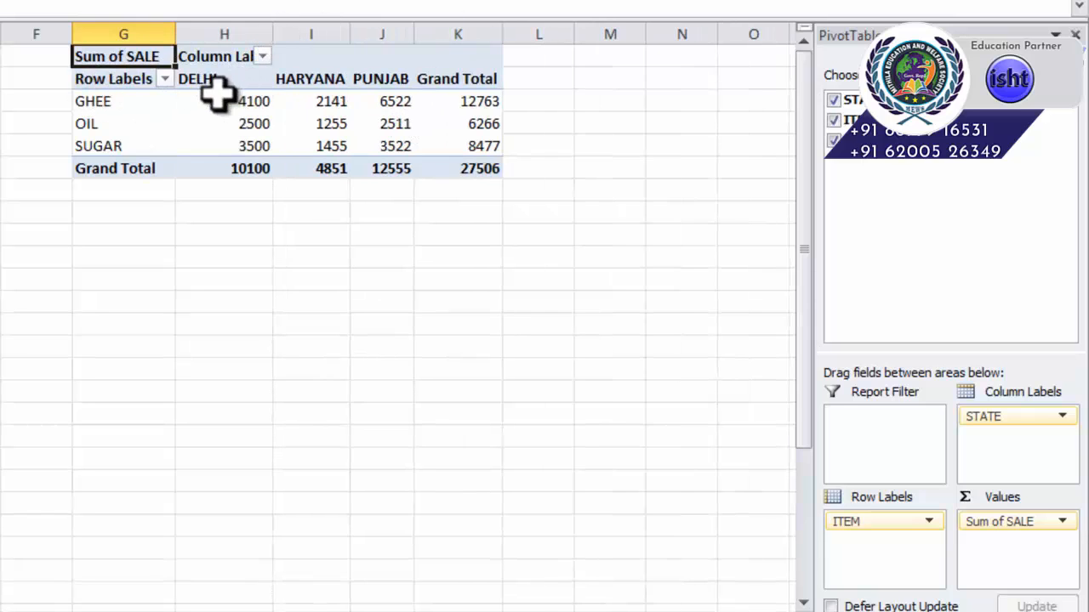
# Examine the PivotTable's sales figures by state and by item, ending at the overall grand total
pyautogui.moveTo(218, 95); pyautogui.dragTo(224, 145)
pyautogui.moveTo(336, 103); pyautogui.dragTo(377, 145)
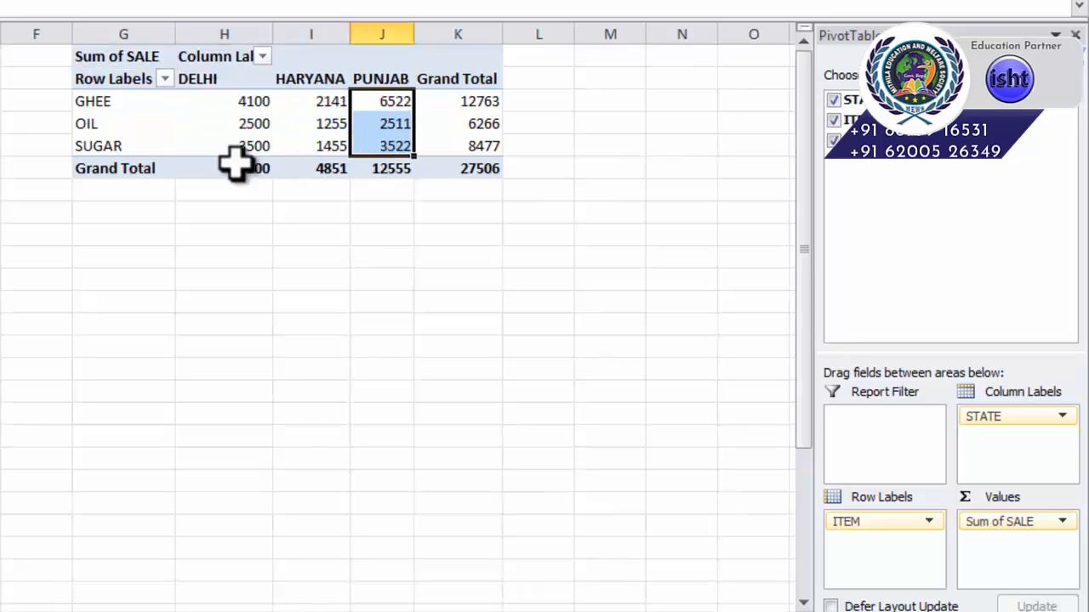
pyautogui.moveTo(228, 99); pyautogui.dragTo(372, 102)
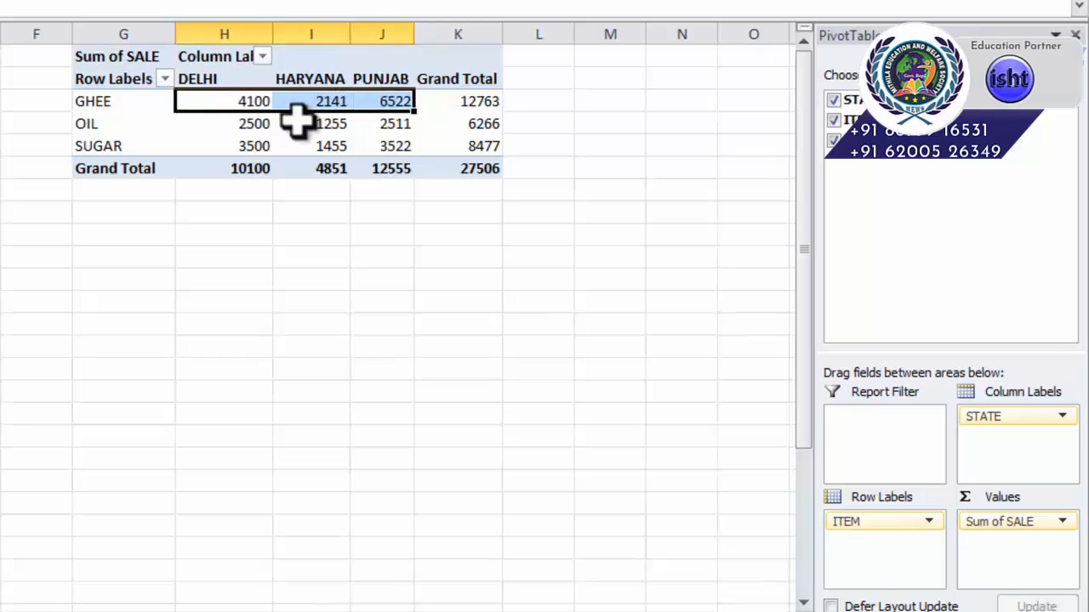
pyautogui.moveTo(229, 123); pyautogui.dragTo(369, 128)
pyautogui.moveTo(234, 146); pyautogui.dragTo(390, 149)
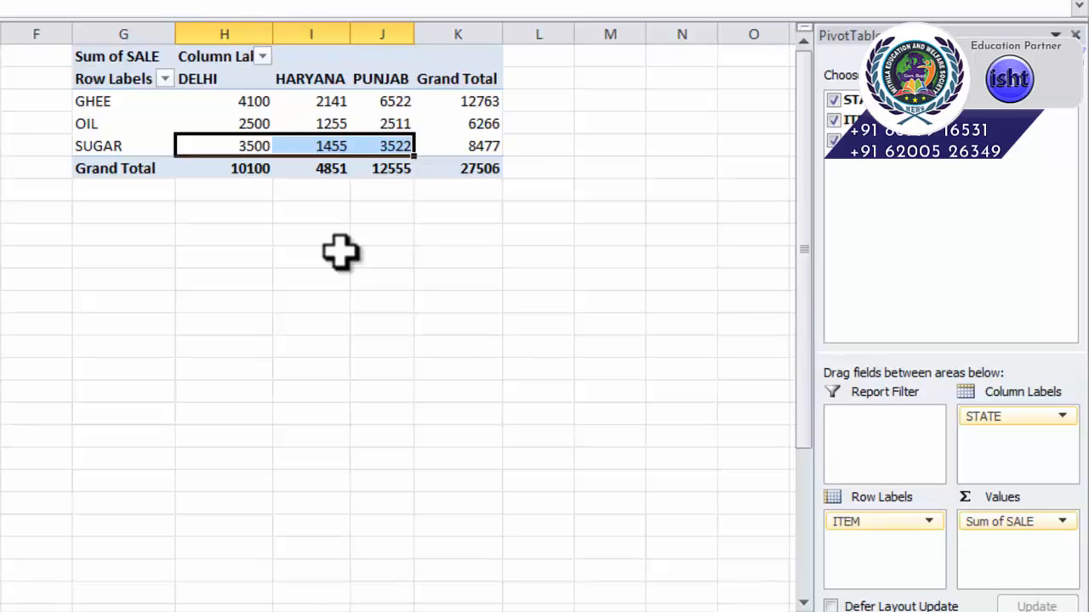
pyautogui.click(448, 169)
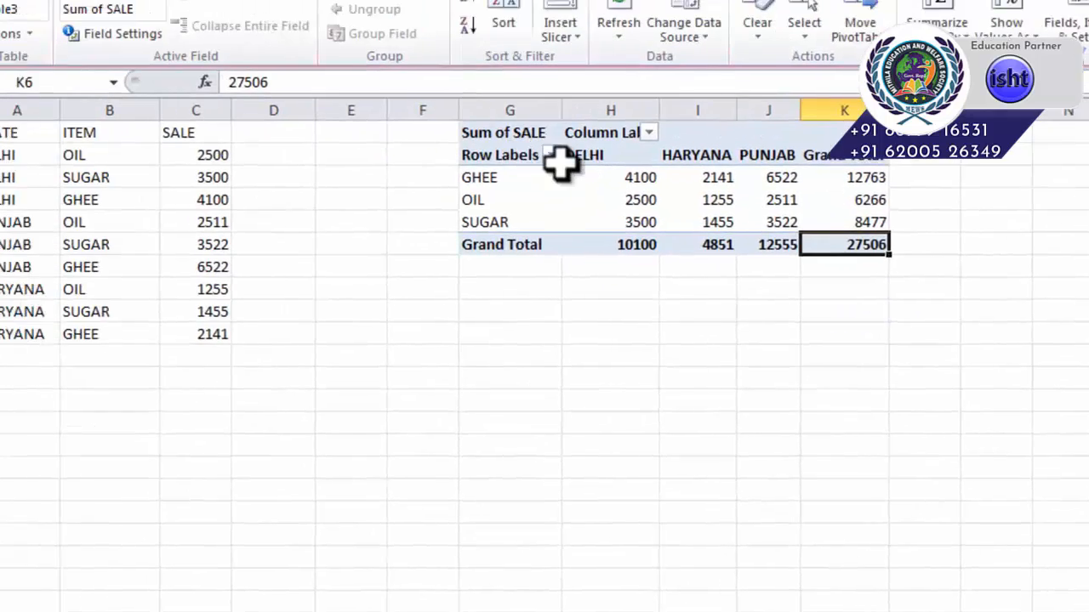
# Filter the PivotTable's row labels to exclude GHEE
pyautogui.click(584, 163)
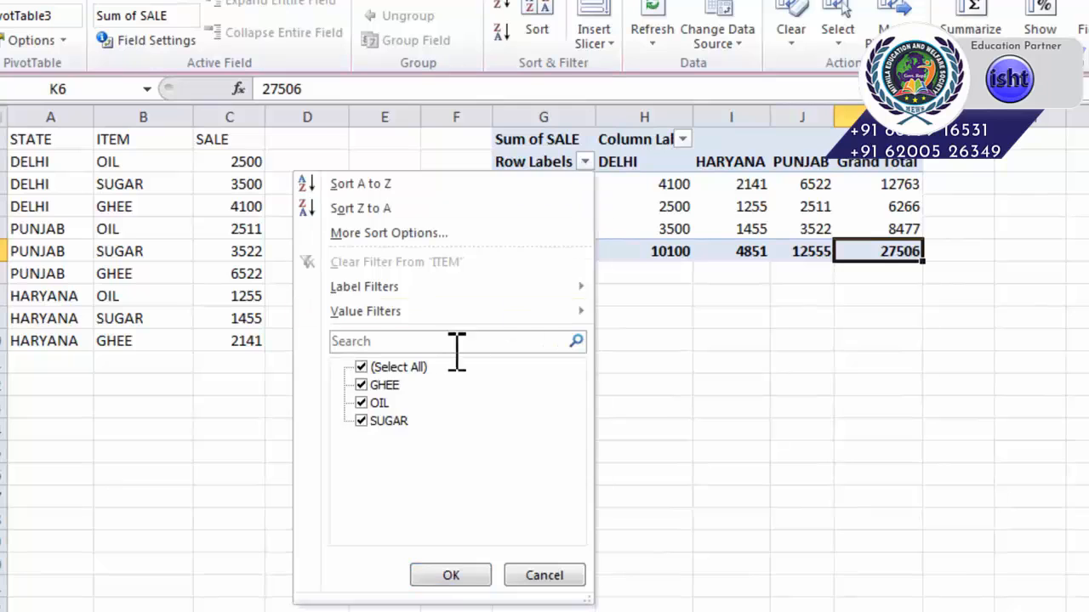
pyautogui.click(361, 386)
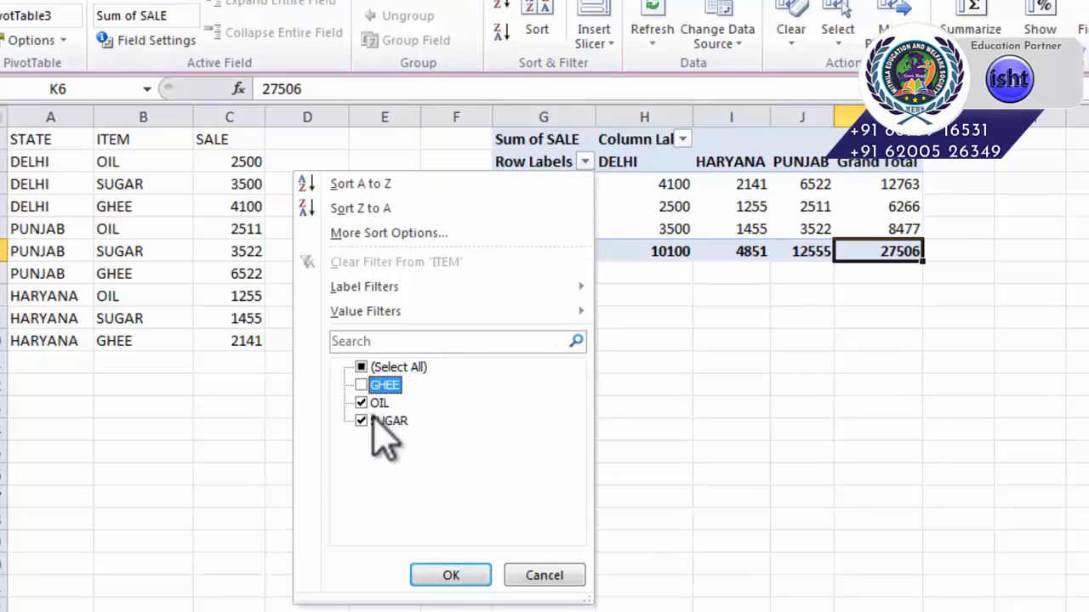
pyautogui.click(442, 575)
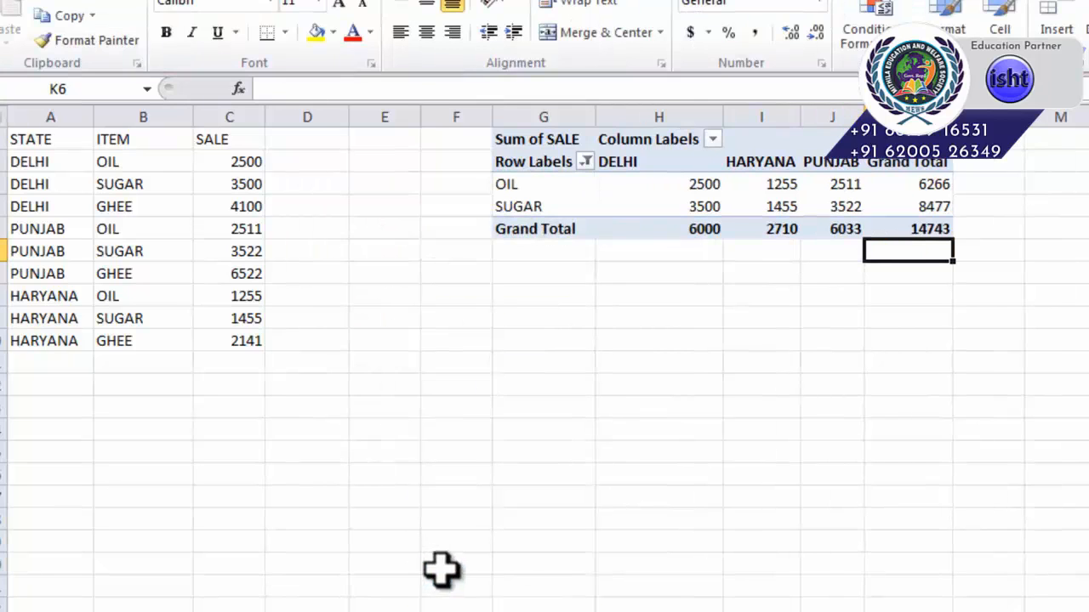
# Restore all items in the PivotTable's row label filter
pyautogui.click(585, 161)
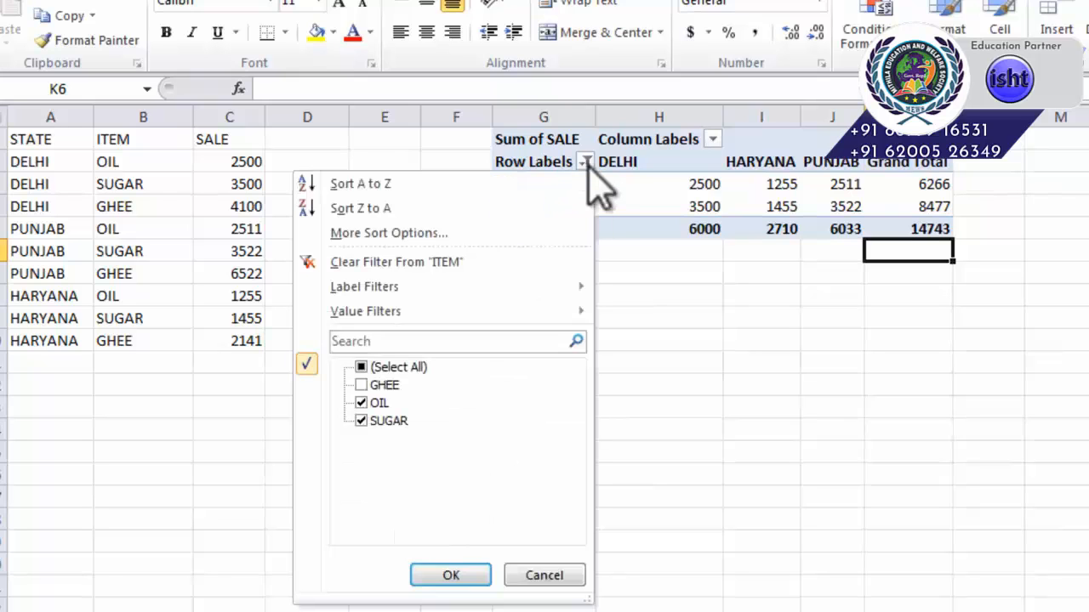
pyautogui.click(374, 369)
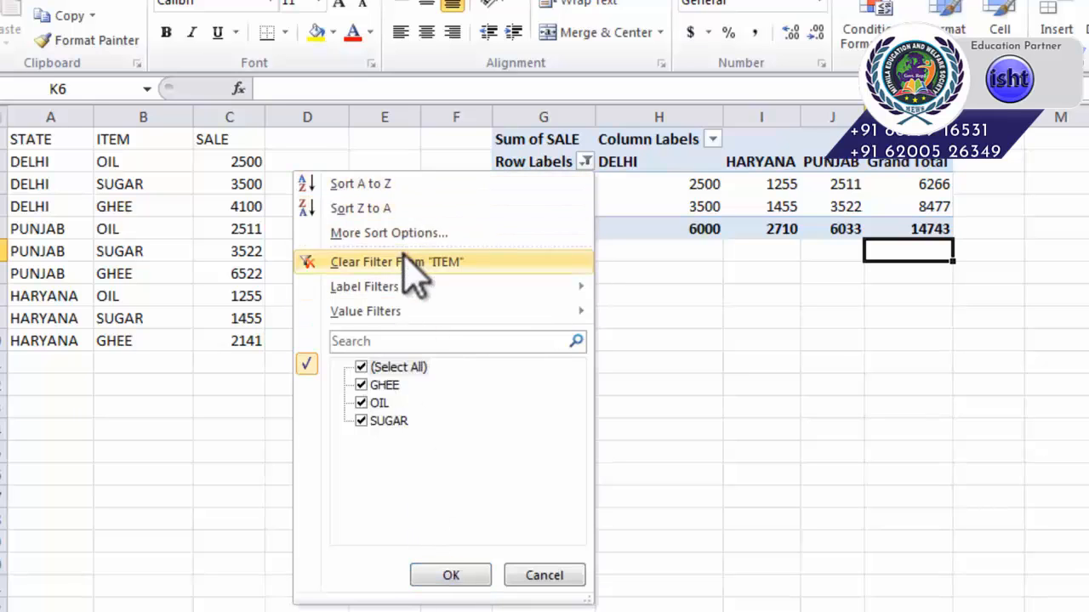
pyautogui.click(451, 576)
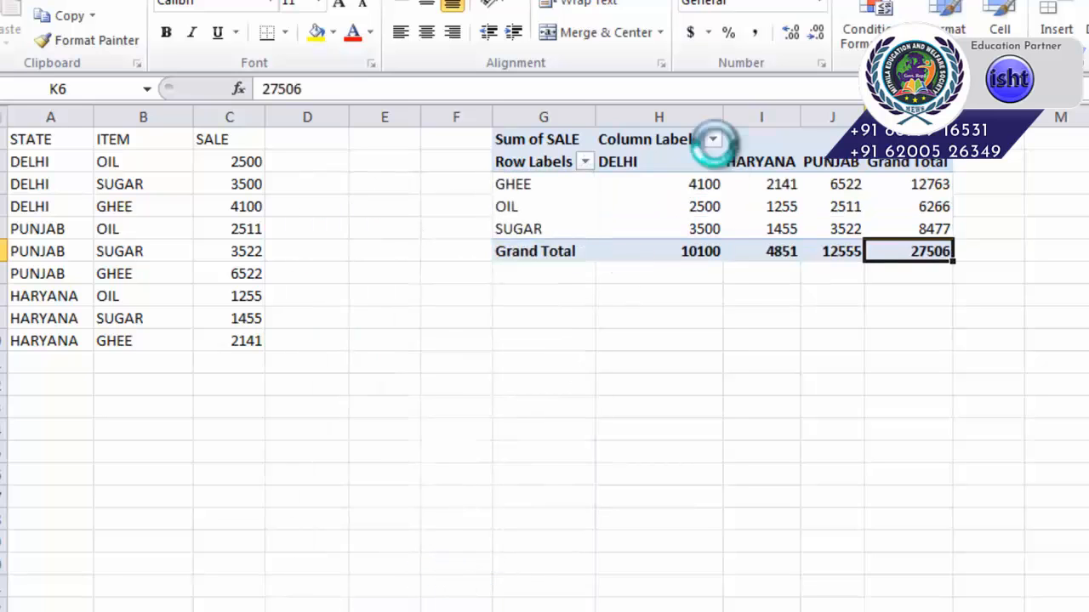
# Filter the PivotTable's column labels to exclude HARYANA, keeping DELHI and PUNJAB
pyautogui.click(712, 139)
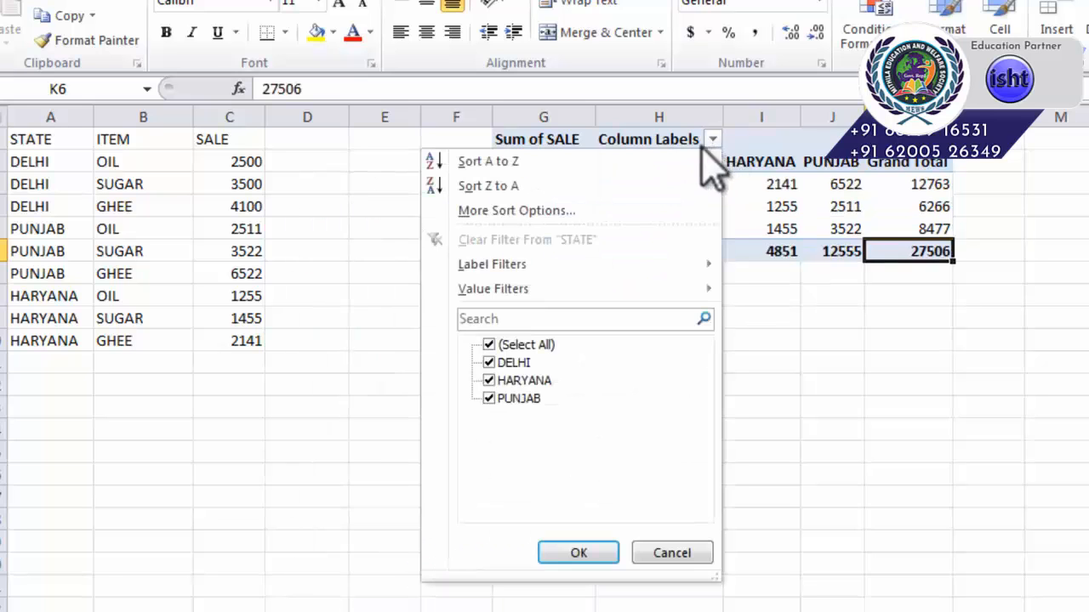
pyautogui.click(490, 381)
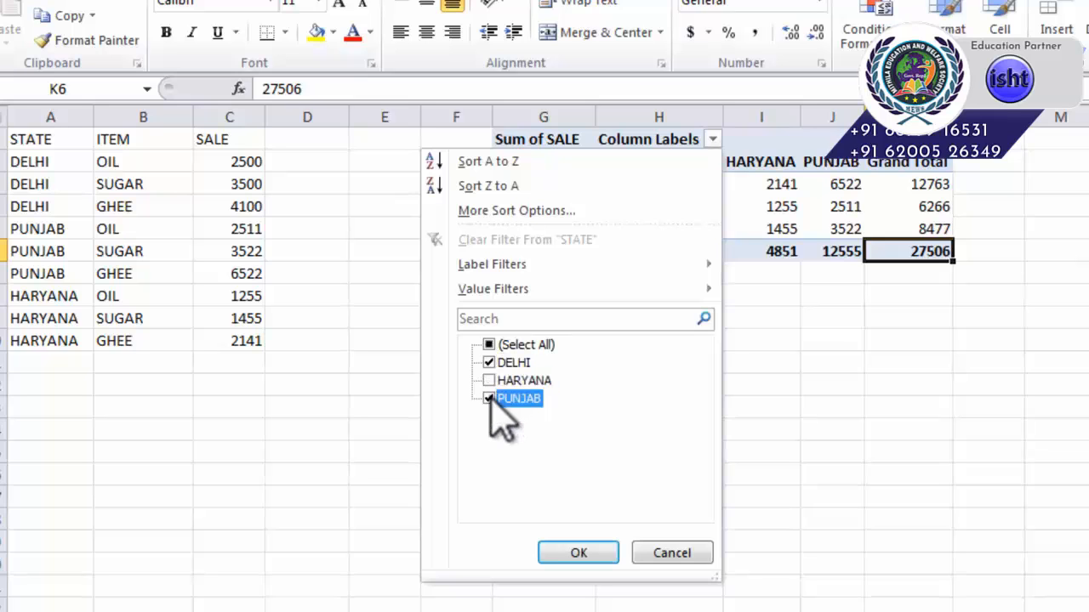
pyautogui.click(489, 399)
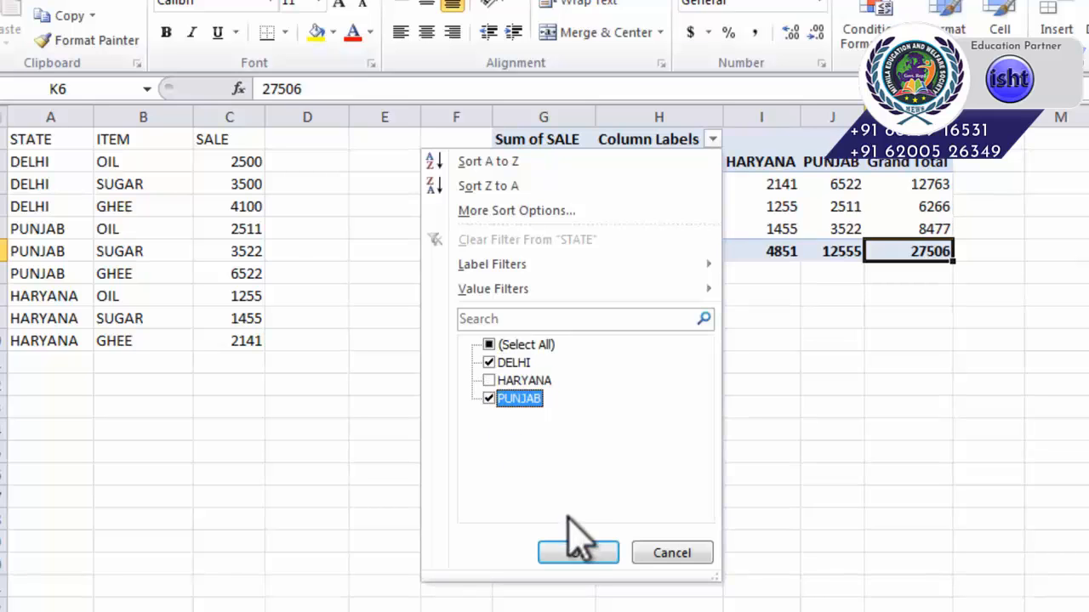
pyautogui.click(578, 554)
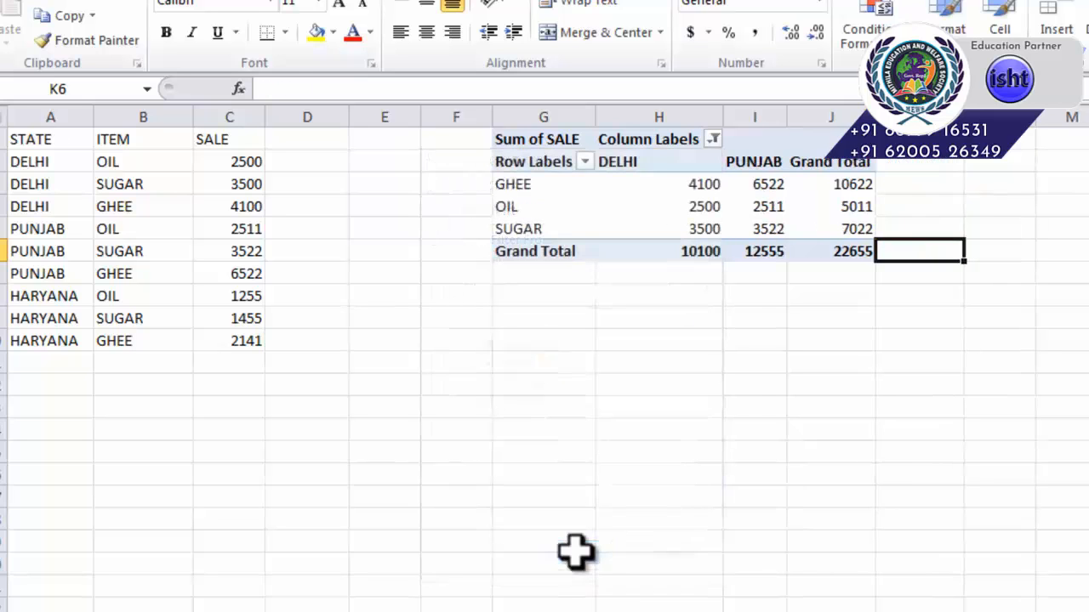
# Examine the item sales and grand totals for the states kept in the filtered PivotTable
pyautogui.moveTo(663, 183); pyautogui.dragTo(770, 228)
pyautogui.moveTo(850, 194); pyautogui.dragTo(659, 248)
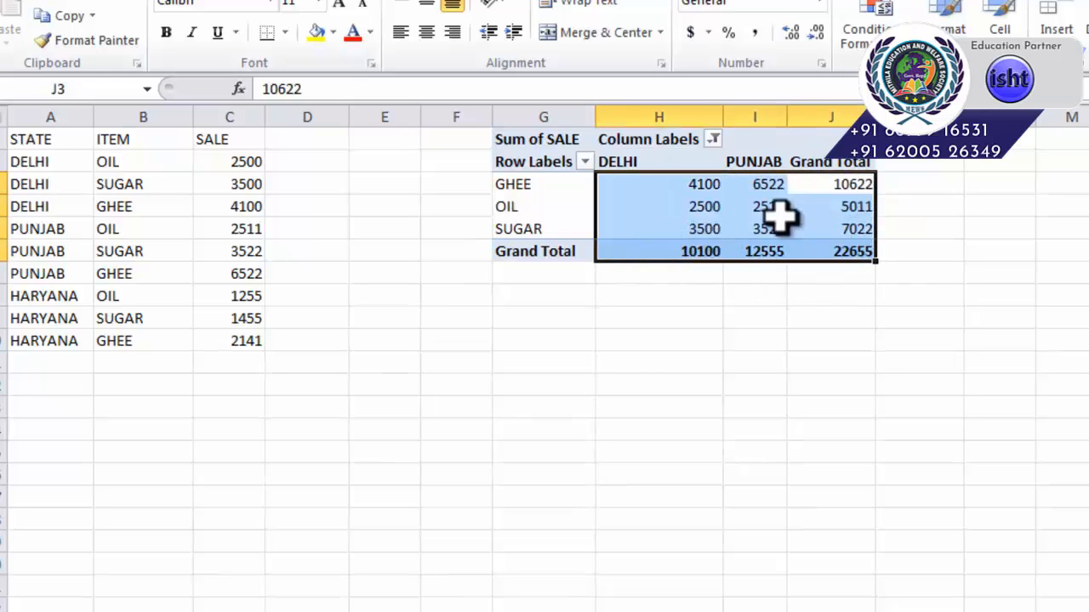
pyautogui.moveTo(564, 189); pyautogui.dragTo(825, 248)
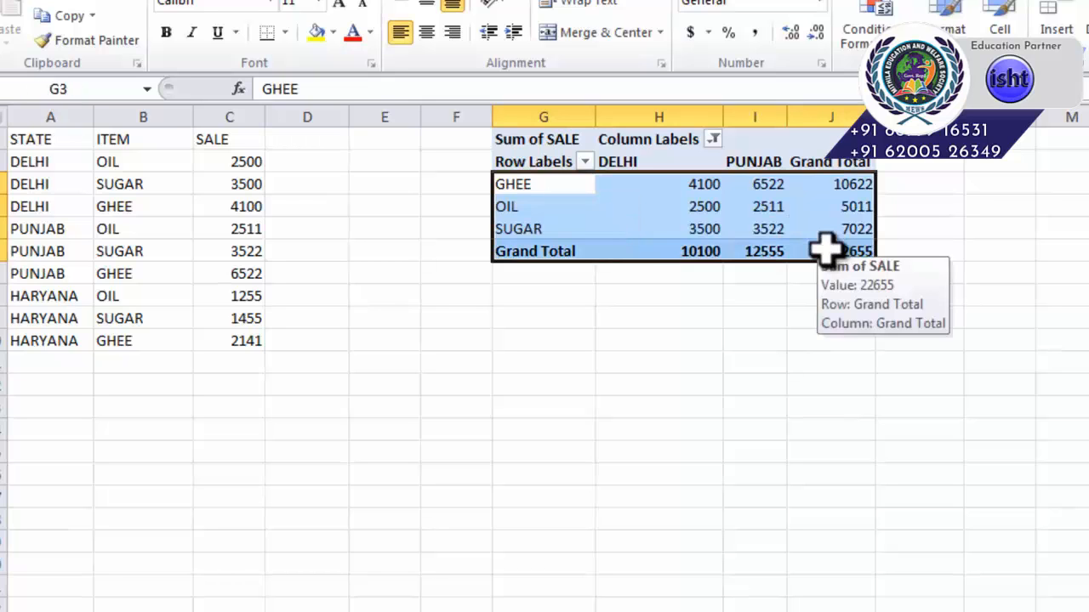
pyautogui.click(587, 141)
pyautogui.click(642, 358)
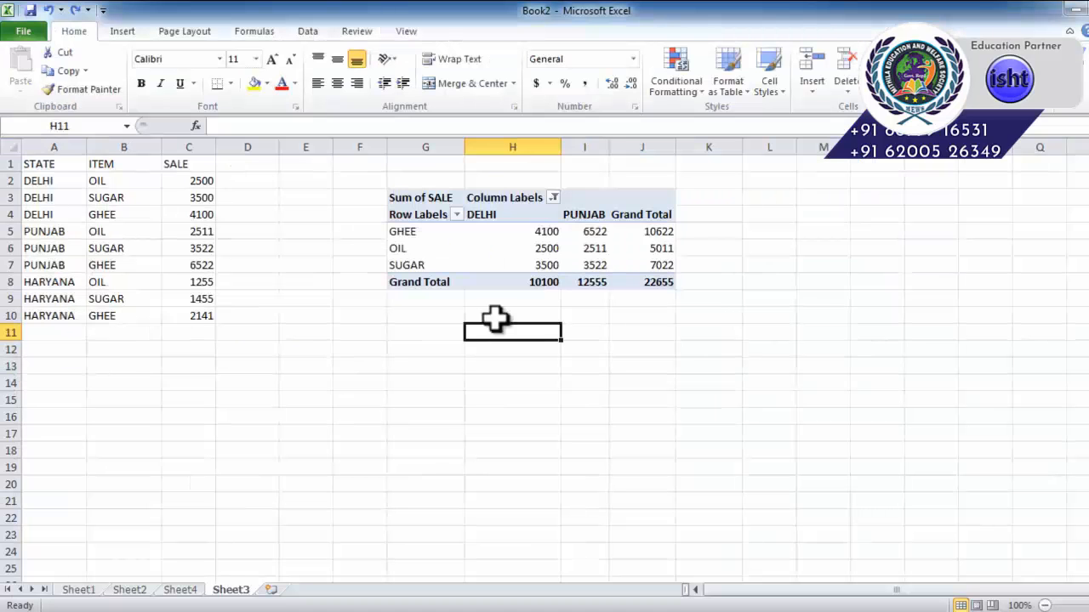
# Rename the PivotTable as MY TABLE
pyautogui.click(514, 244)
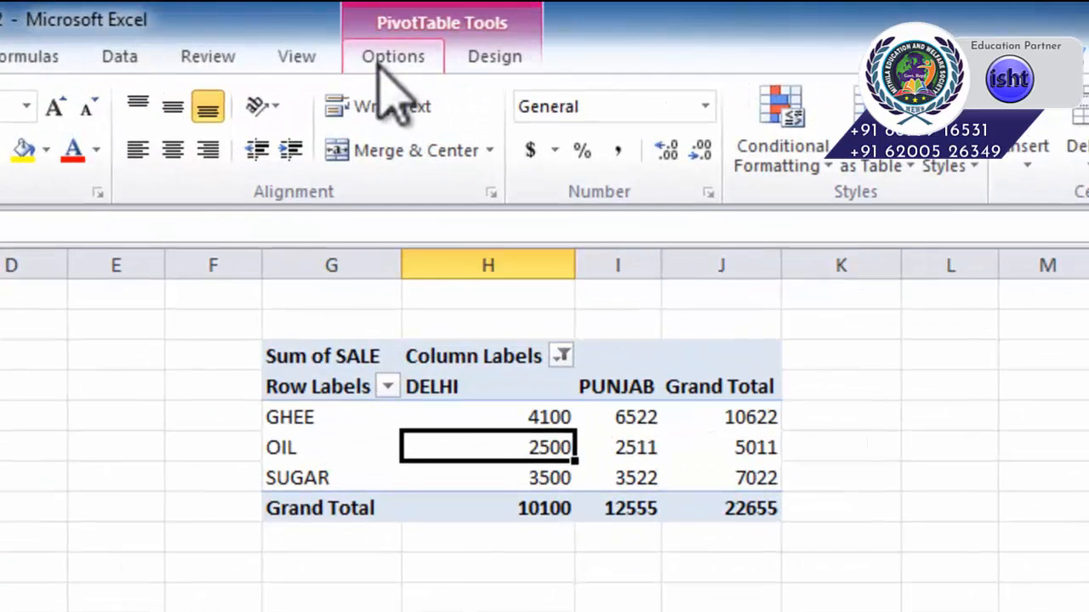
pyautogui.click(379, 64)
pyautogui.click(483, 56)
pyautogui.click(386, 53)
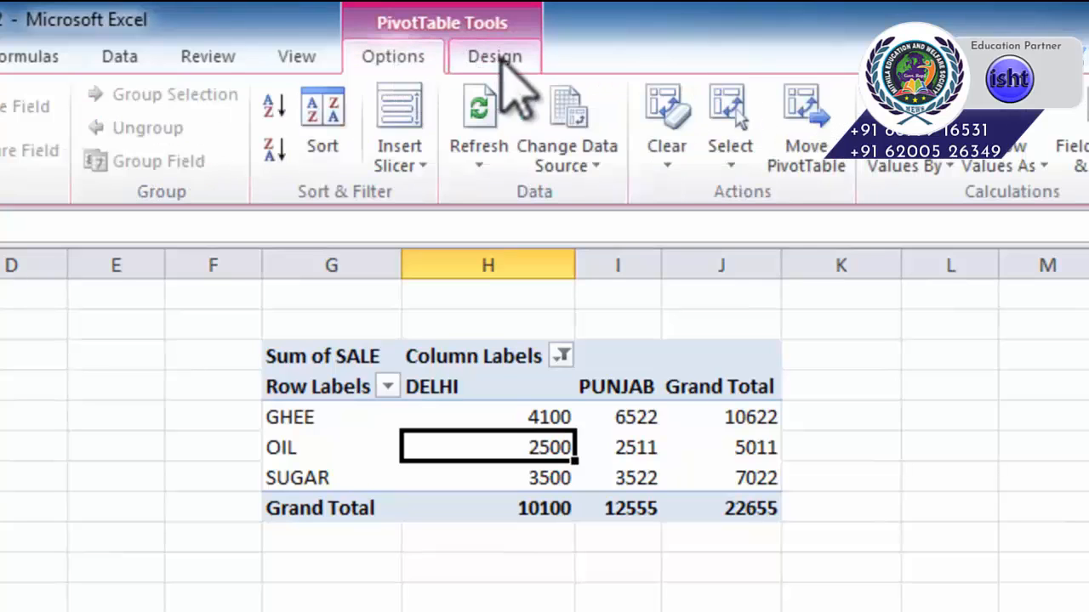
pyautogui.click(502, 59)
pyautogui.click(407, 62)
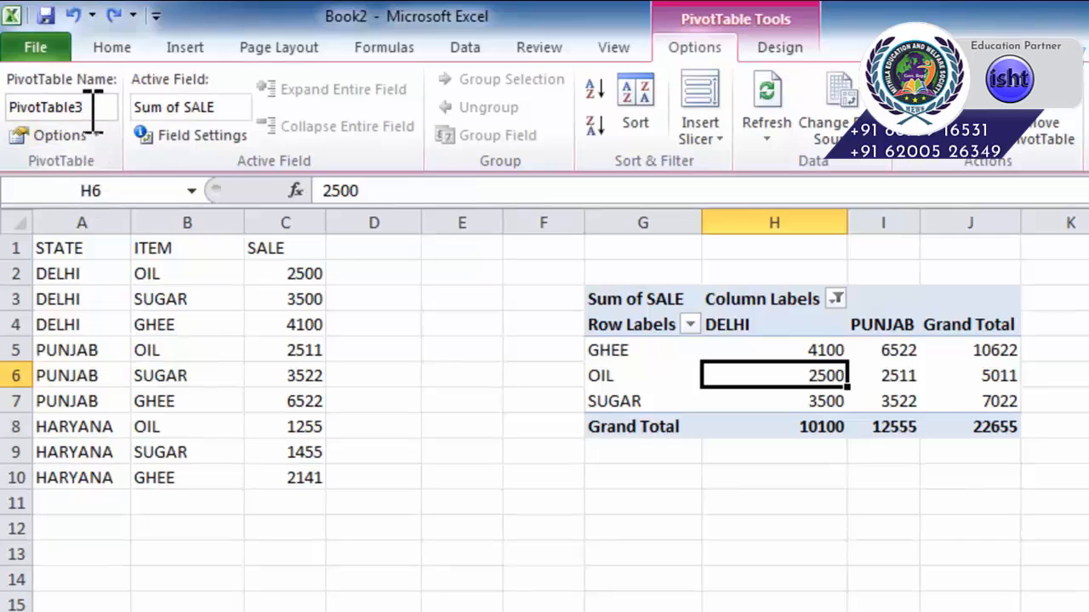
pyautogui.moveTo(111, 110)
pyautogui.mouseDown()
pyautogui.moveTo(24, 109)
pyautogui.moveTo(119, 109)
pyautogui.mouseUp()
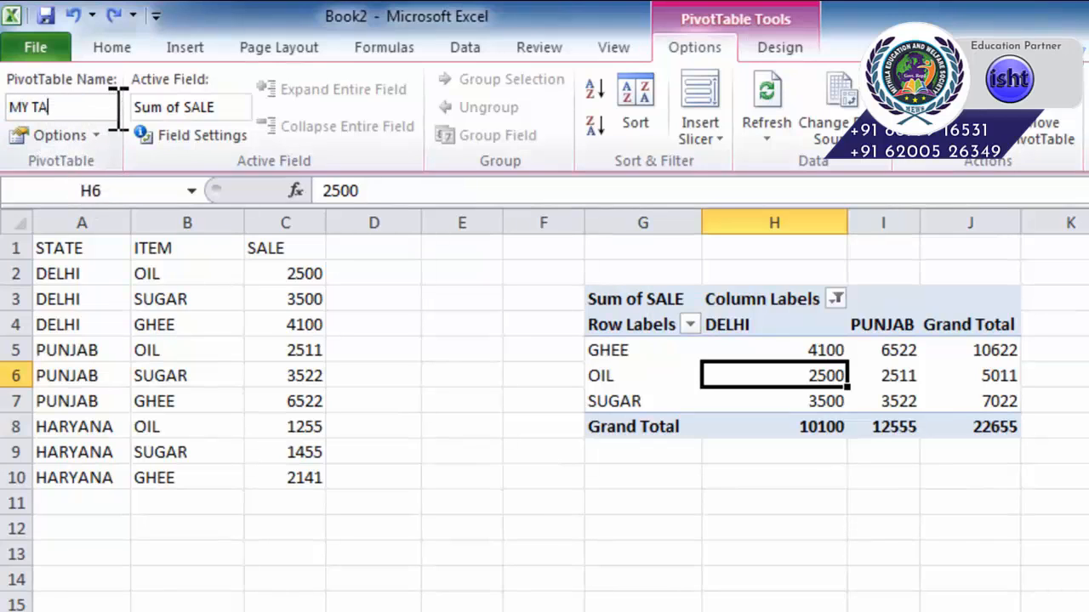
pyautogui.click(660, 302)
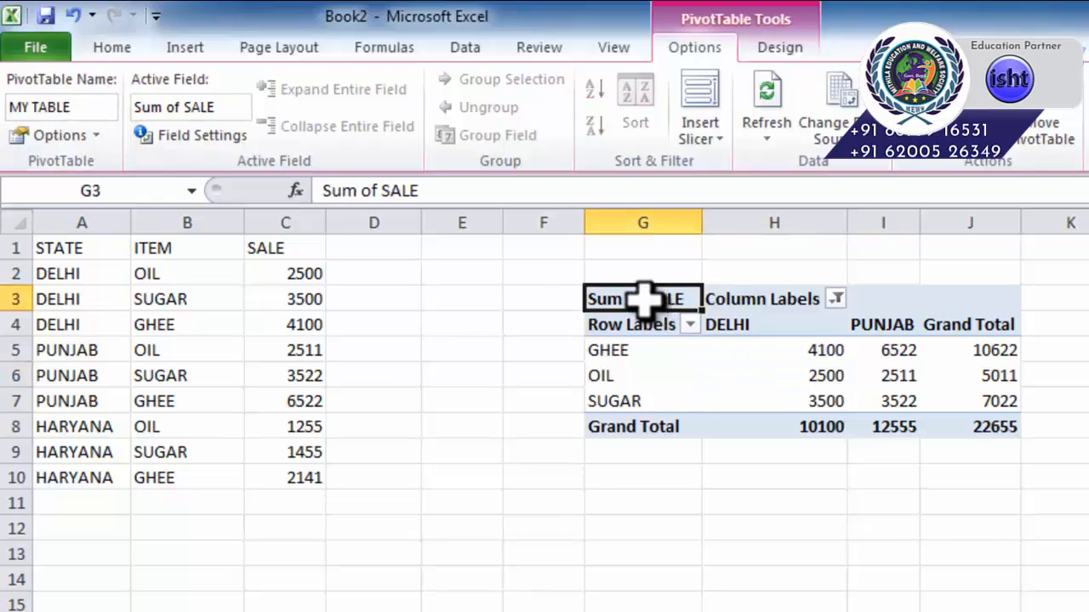
# Rename the PivotTable's Sum of SALE value field as TOTAL SALE
pyautogui.click(657, 405)
pyautogui.click(644, 299)
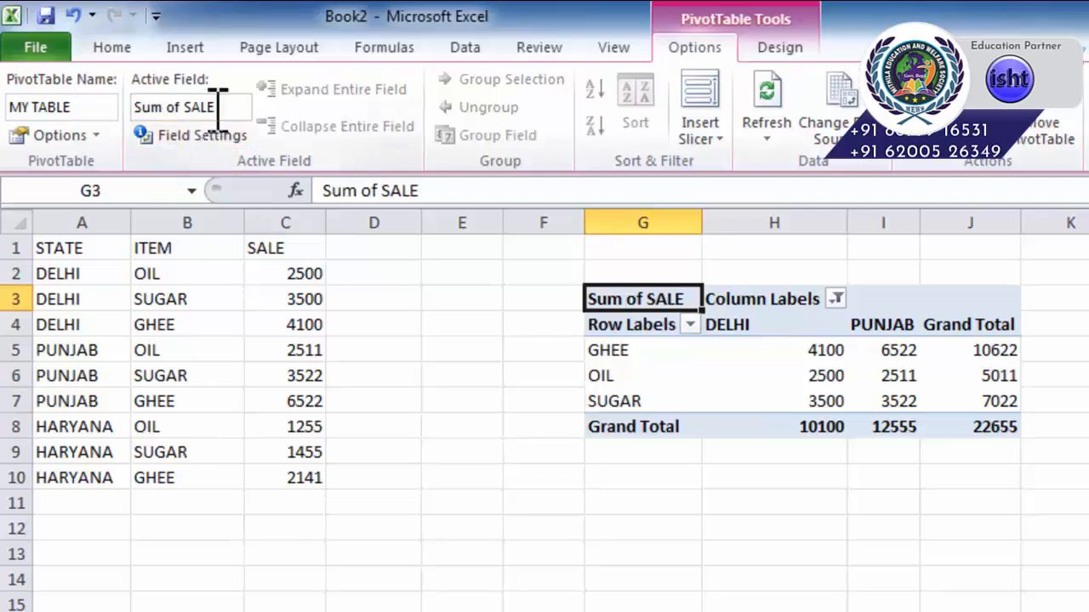
pyautogui.moveTo(136, 107); pyautogui.dragTo(247, 128)
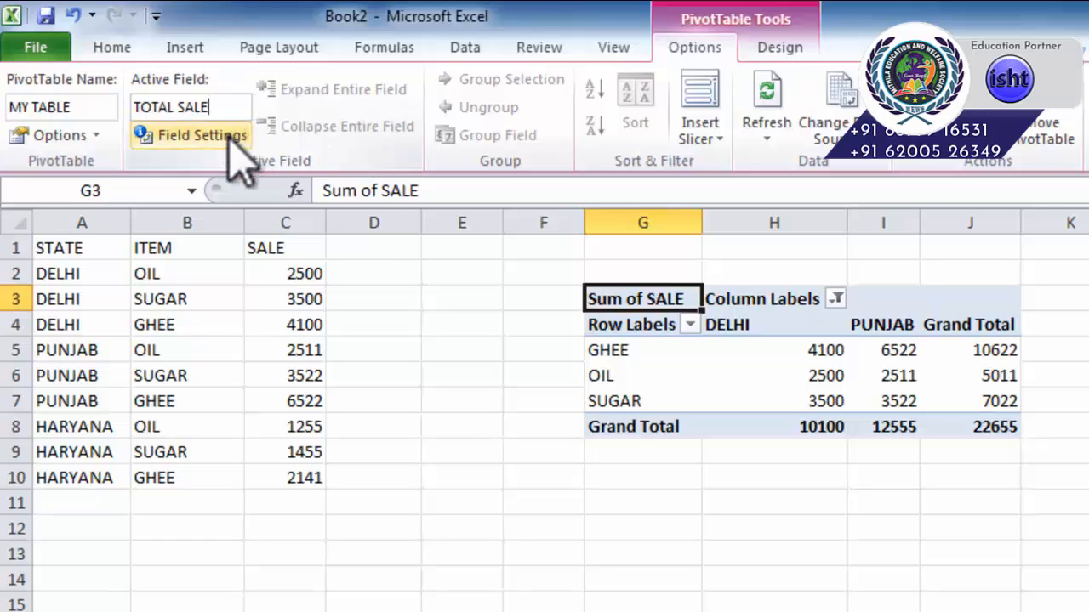
# Summarise the PivotTable's SALE value field by Average, trying Max, Min and Sum before settling on it
pyautogui.click(199, 136)
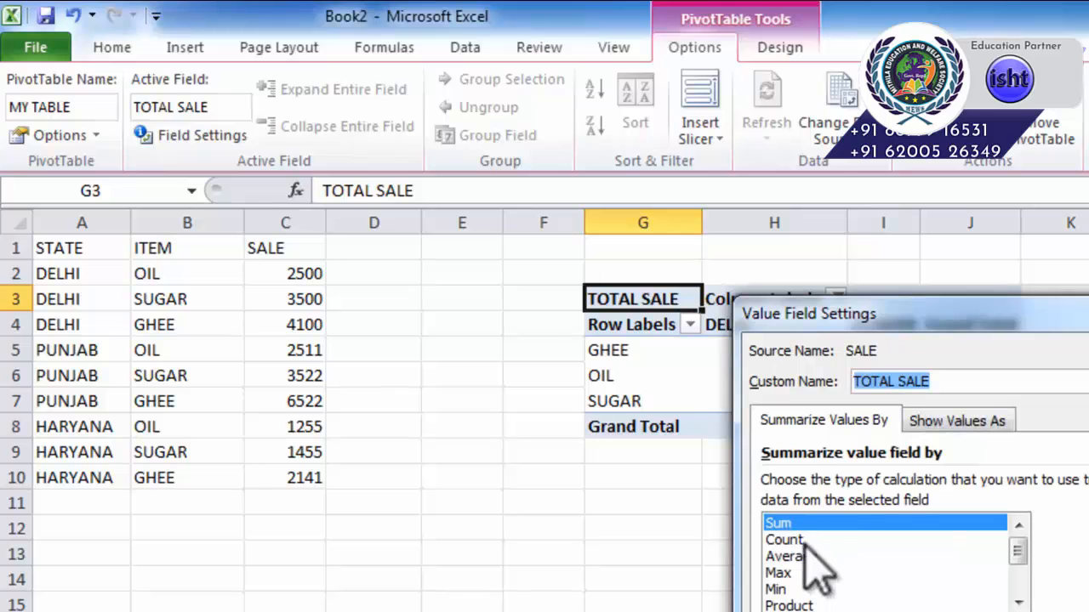
pyautogui.moveTo(859, 312); pyautogui.dragTo(414, 376)
pyautogui.moveTo(374, 340); pyautogui.dragTo(281, 255)
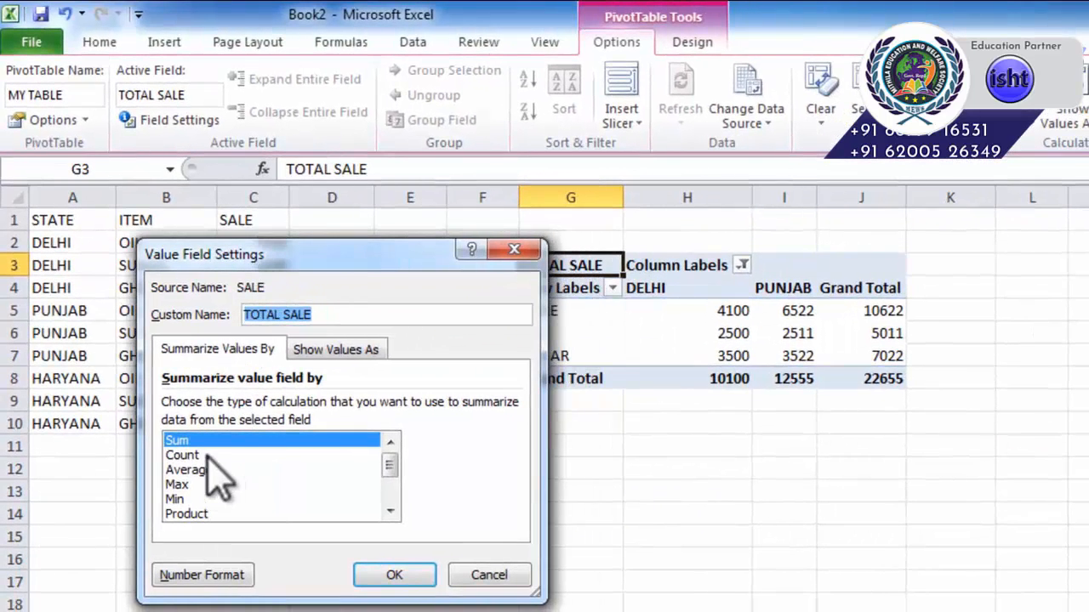
pyautogui.click(195, 471)
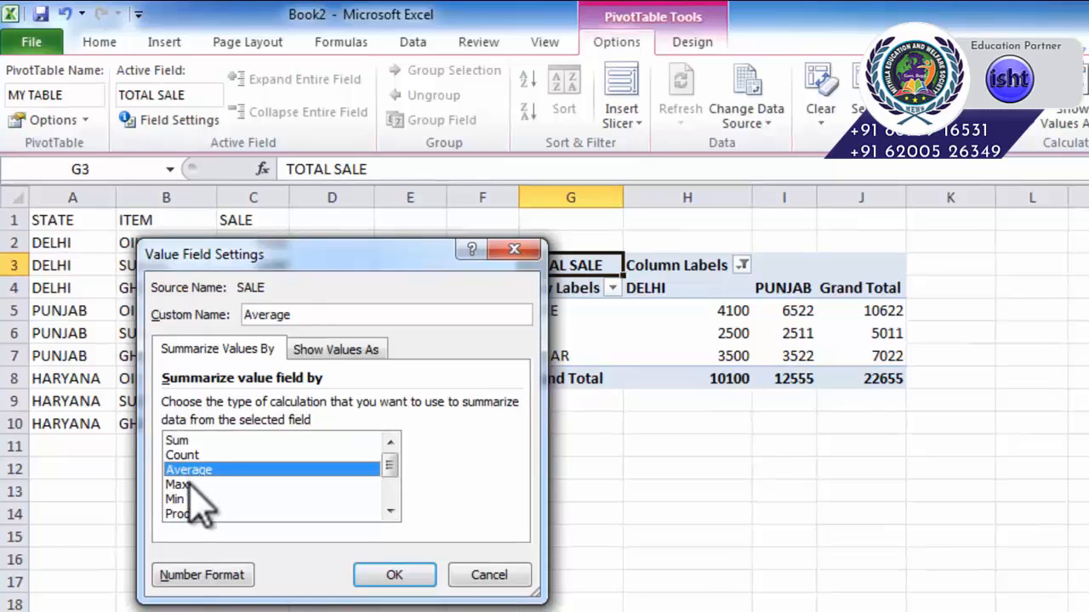
pyautogui.click(189, 485)
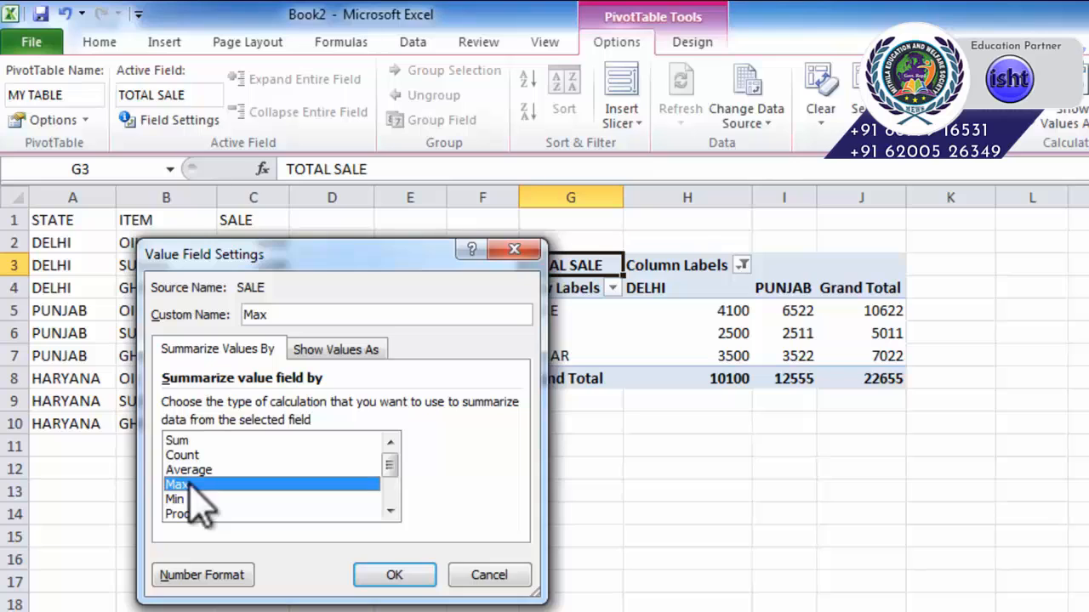
pyautogui.click(191, 499)
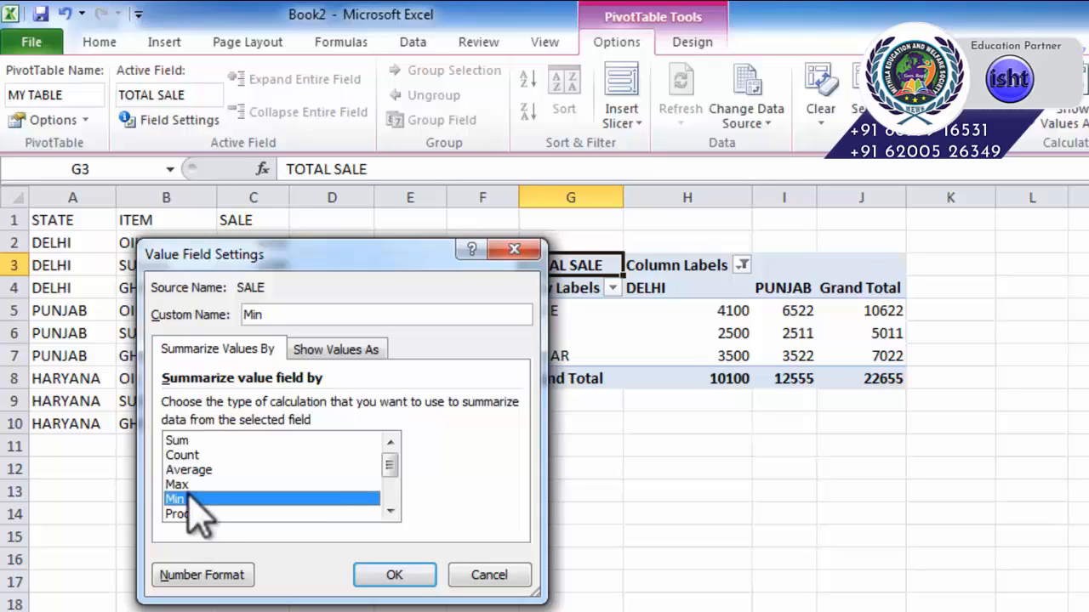
pyautogui.click(196, 440)
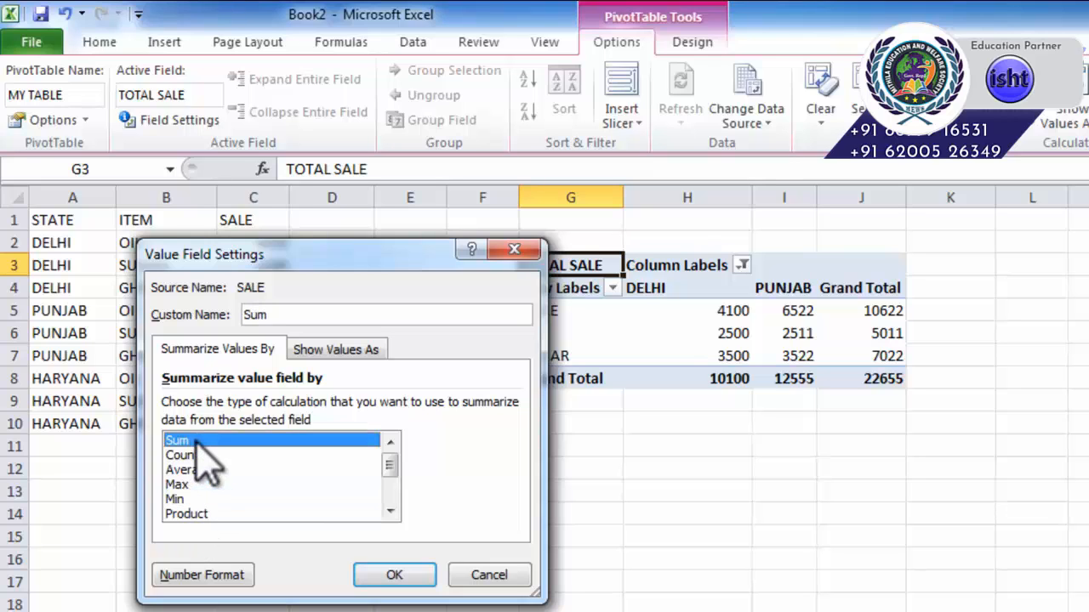
pyautogui.click(199, 470)
pyautogui.click(391, 575)
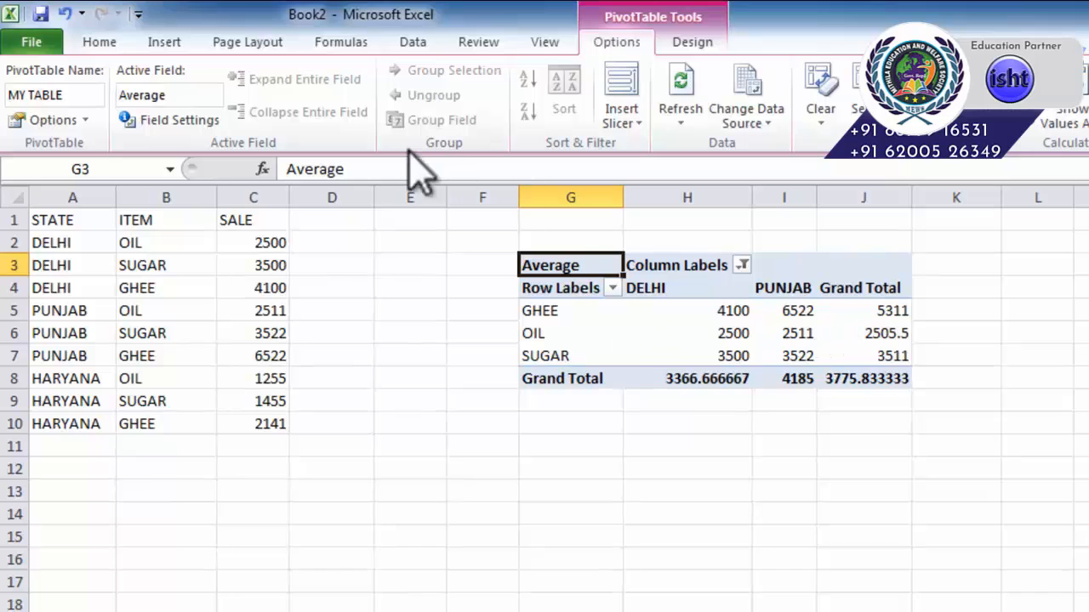
# Switch the SALE value field's summary calculation back to Sum
pyautogui.click(141, 120)
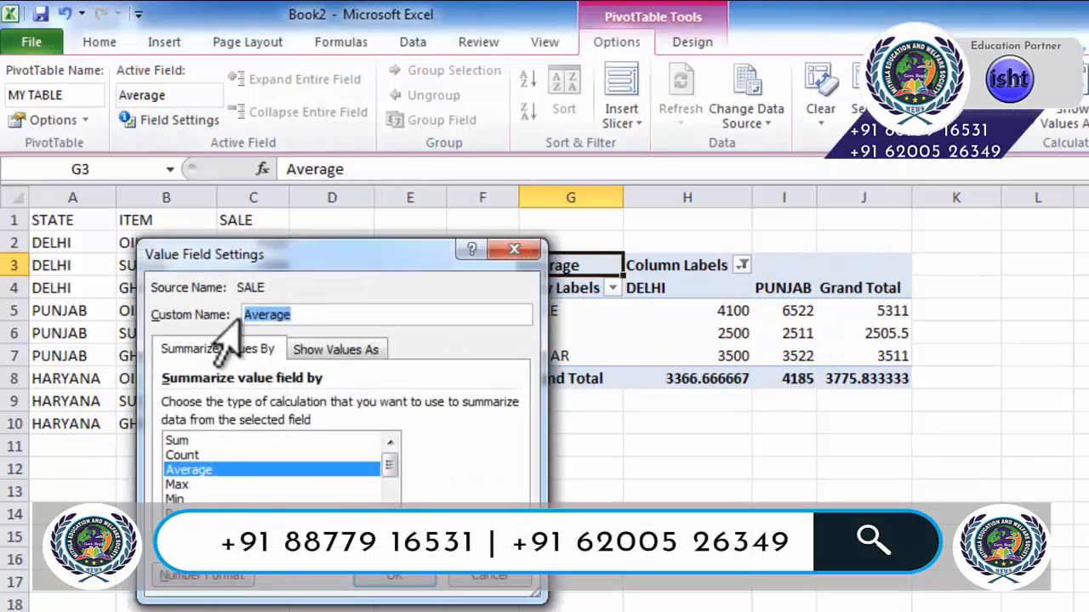
pyautogui.click(200, 441)
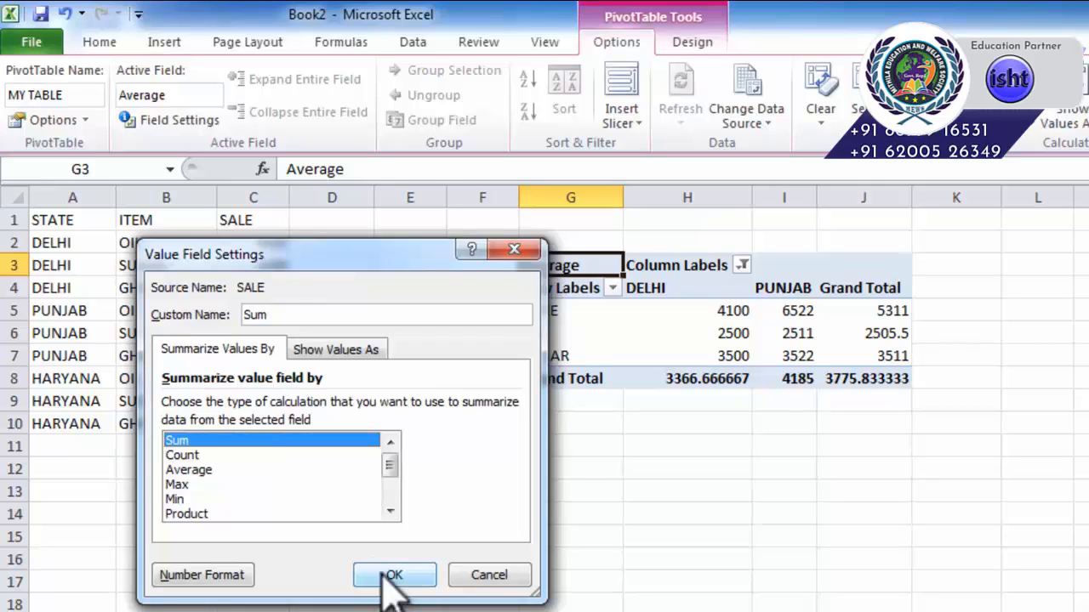
pyautogui.click(393, 576)
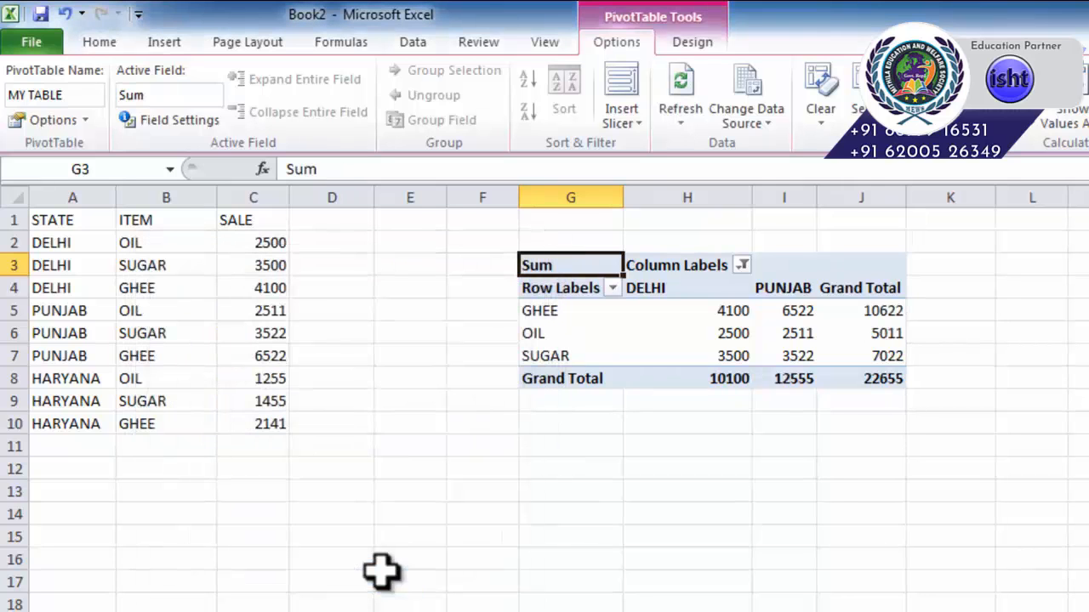
# Replace the value field's custom name Sum with TOTAL SALE
pyautogui.moveTo(165, 96); pyautogui.dragTo(111, 93)
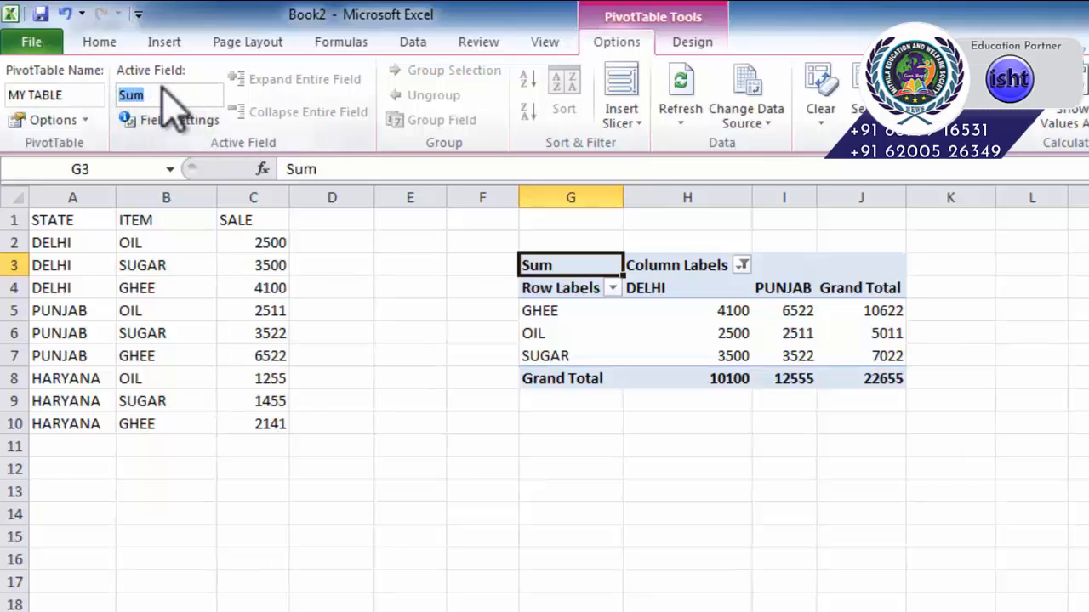
pyautogui.write('TOTAL SALE')
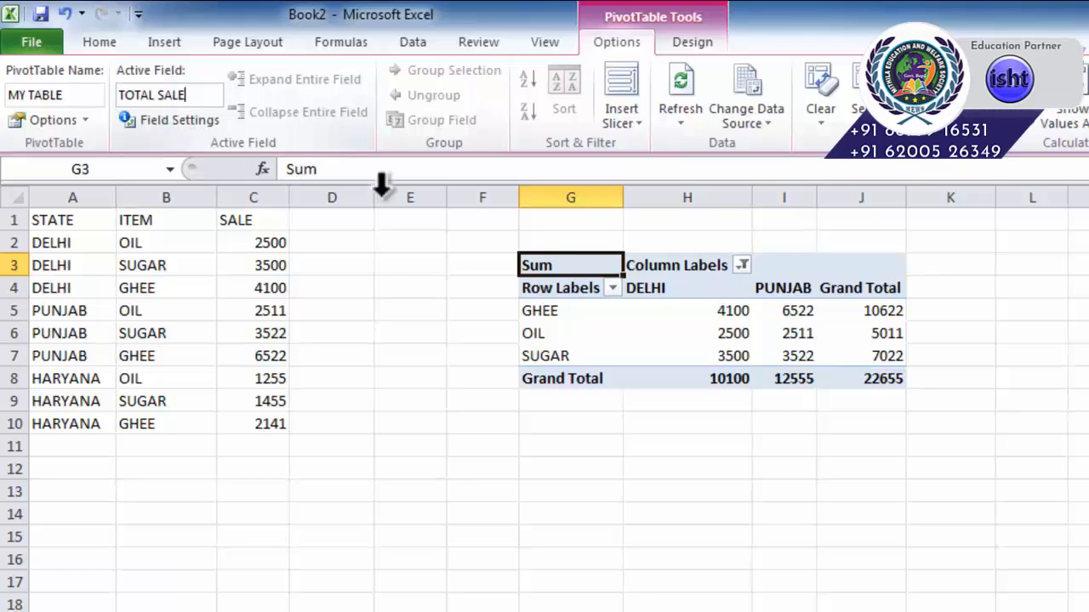
pyautogui.click(412, 357)
pyautogui.click(632, 339)
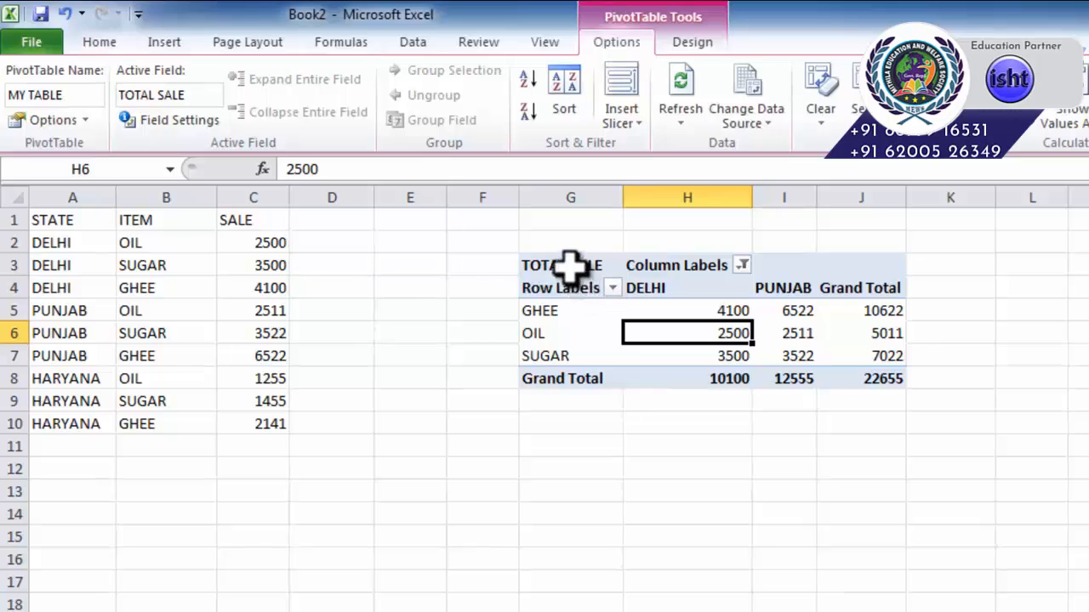
# Move the STATE field from the PivotTable's column labels to the report filter
pyautogui.moveTo(563, 266); pyautogui.dragTo(838, 387)
pyautogui.click(700, 354)
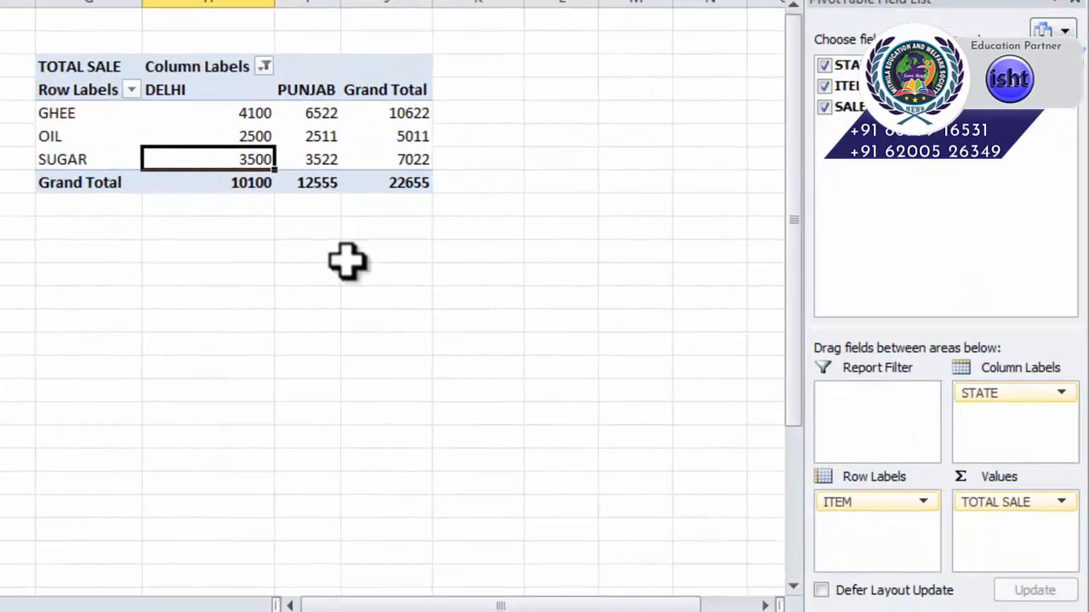
pyautogui.click(336, 200)
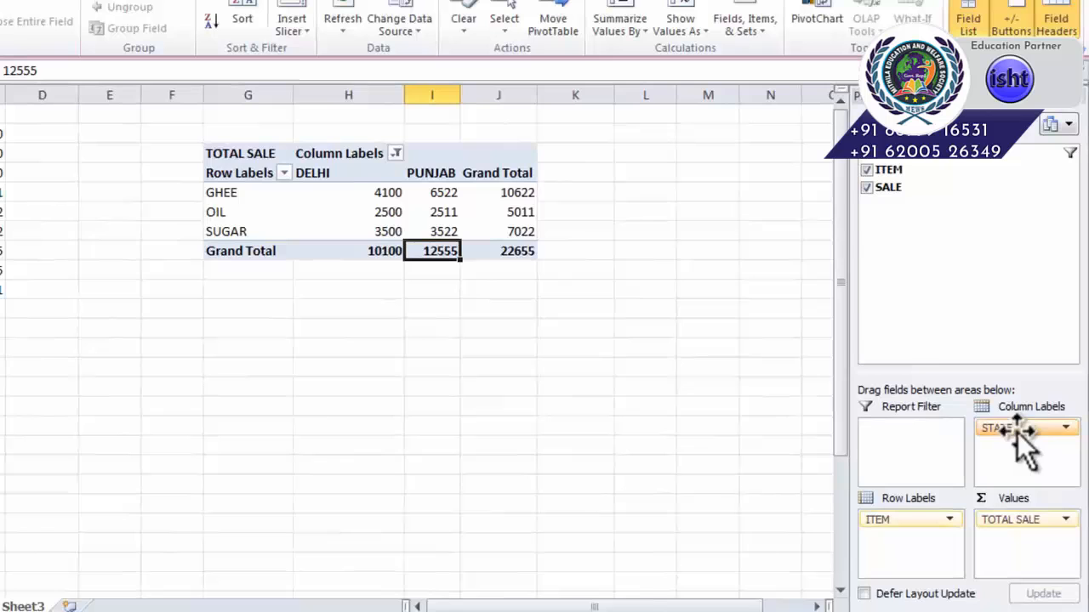
pyautogui.moveTo(1004, 398); pyautogui.dragTo(900, 434)
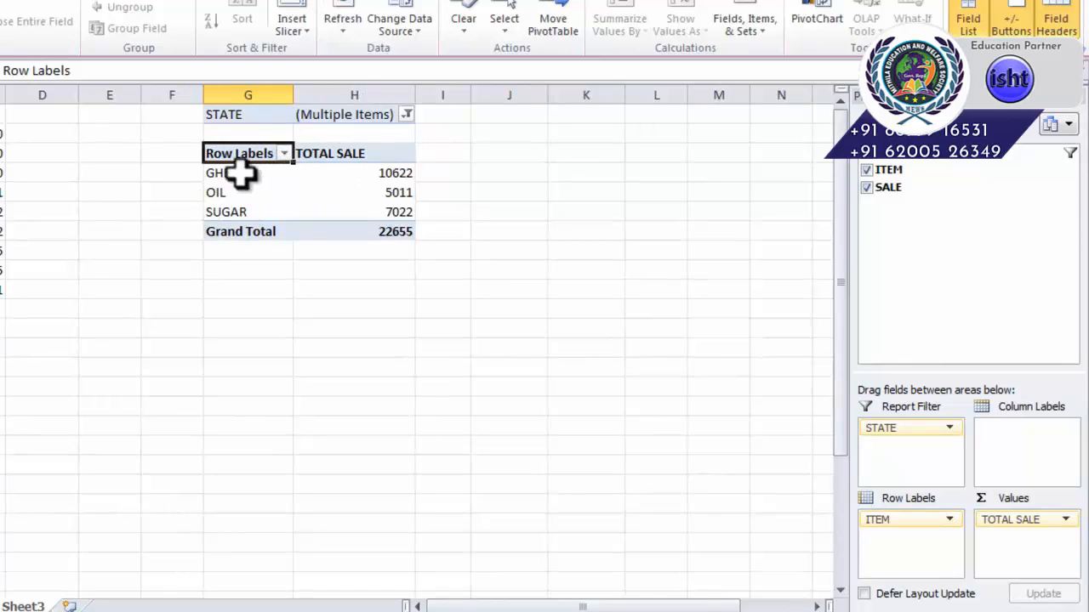
# Accept the row label filter with all items selected and include HARYANA in the STATE report filter
pyautogui.click(284, 154)
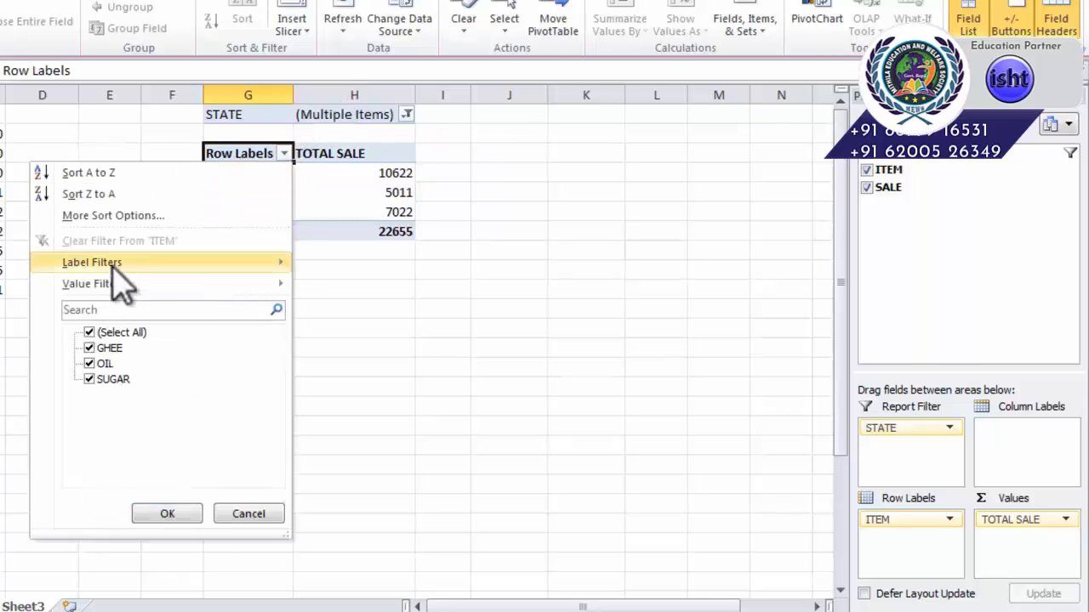
pyautogui.click(168, 514)
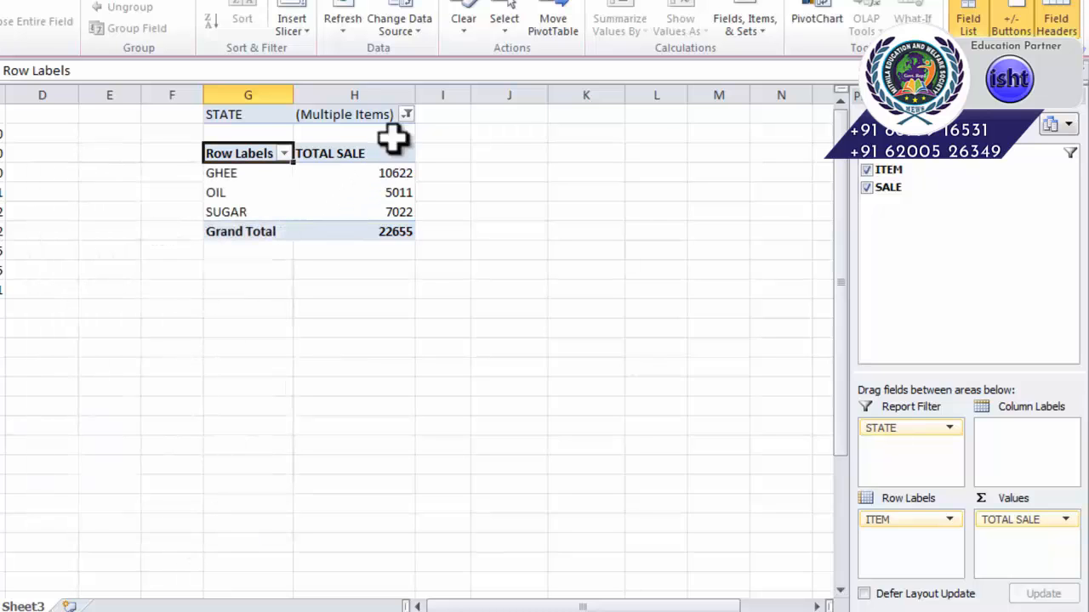
pyautogui.click(237, 115)
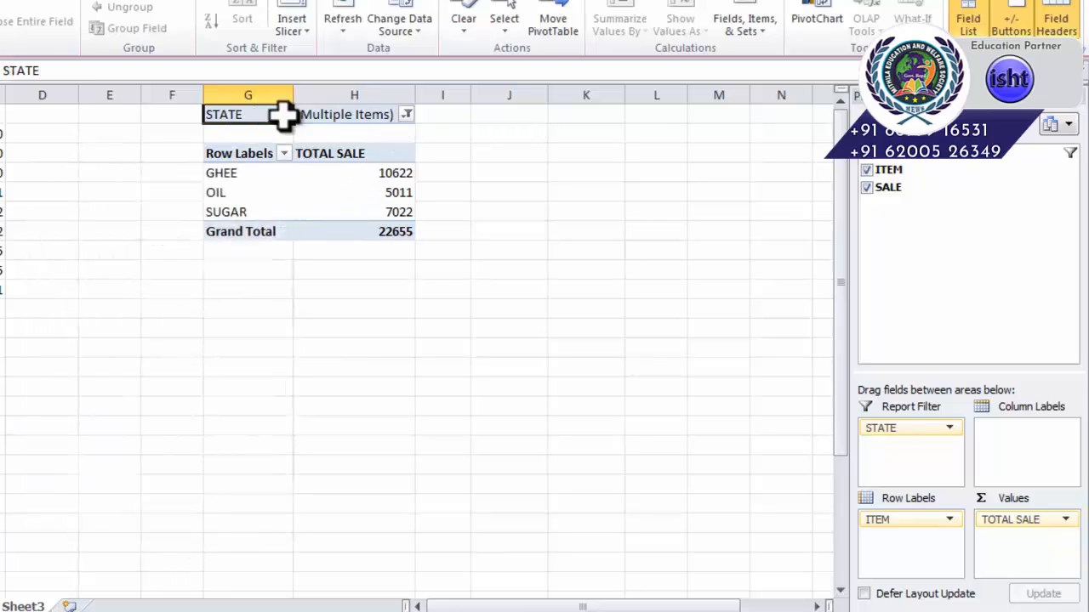
pyautogui.click(407, 115)
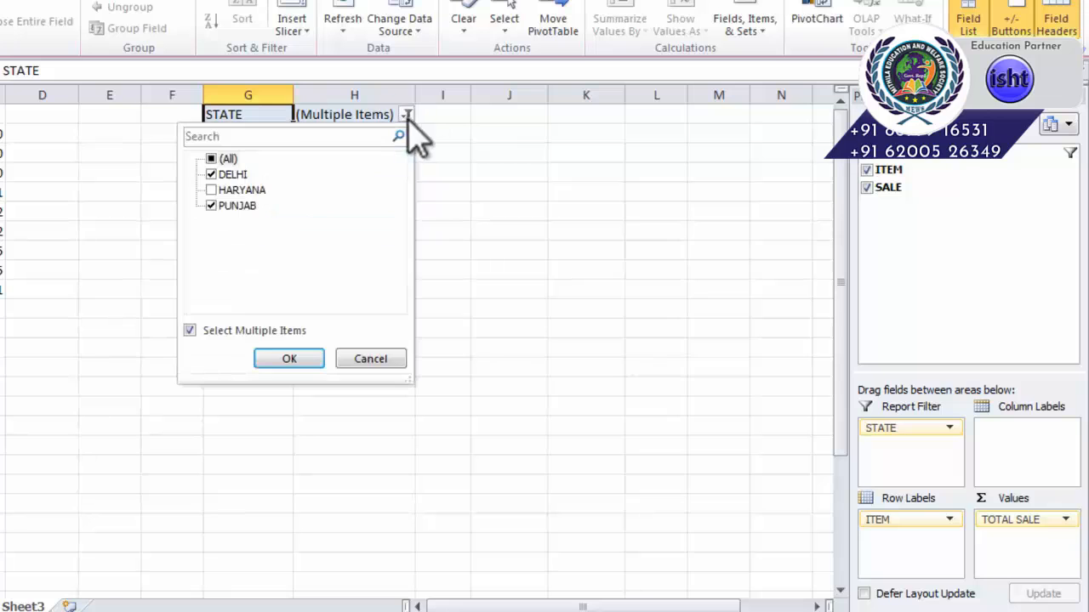
pyautogui.click(229, 189)
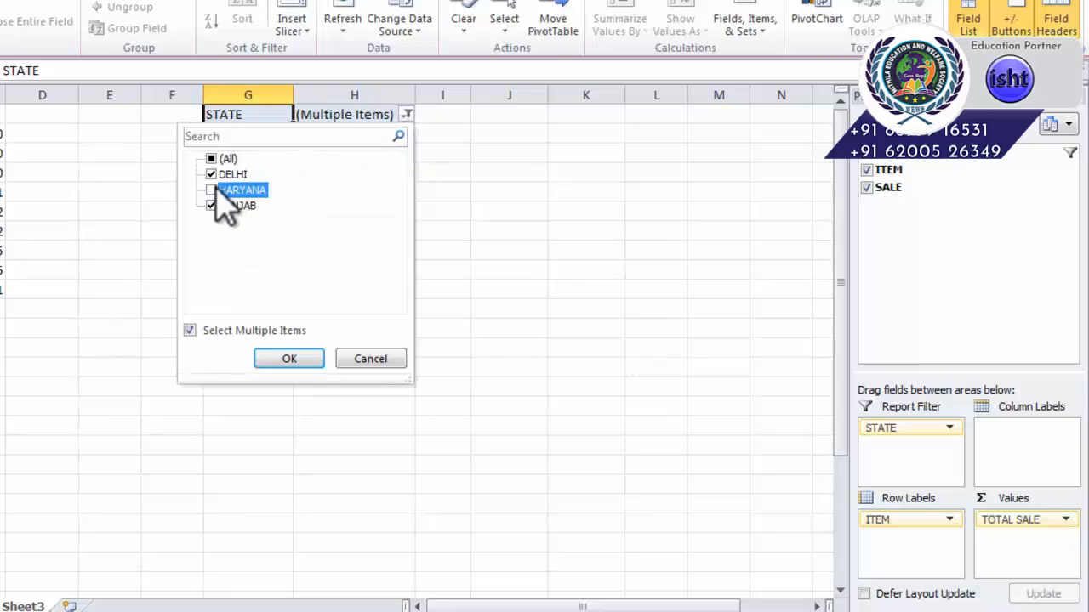
pyautogui.click(274, 359)
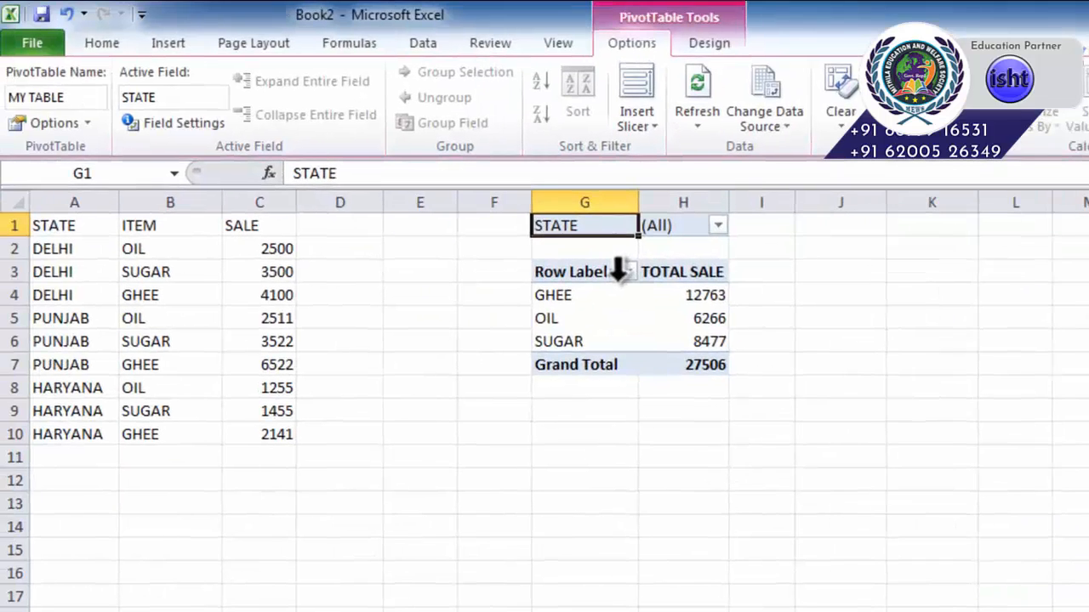
# Expand the entire ITEM row field, choosing STATE as the detail field shown under each item
pyautogui.click(287, 157)
pyautogui.click(309, 192)
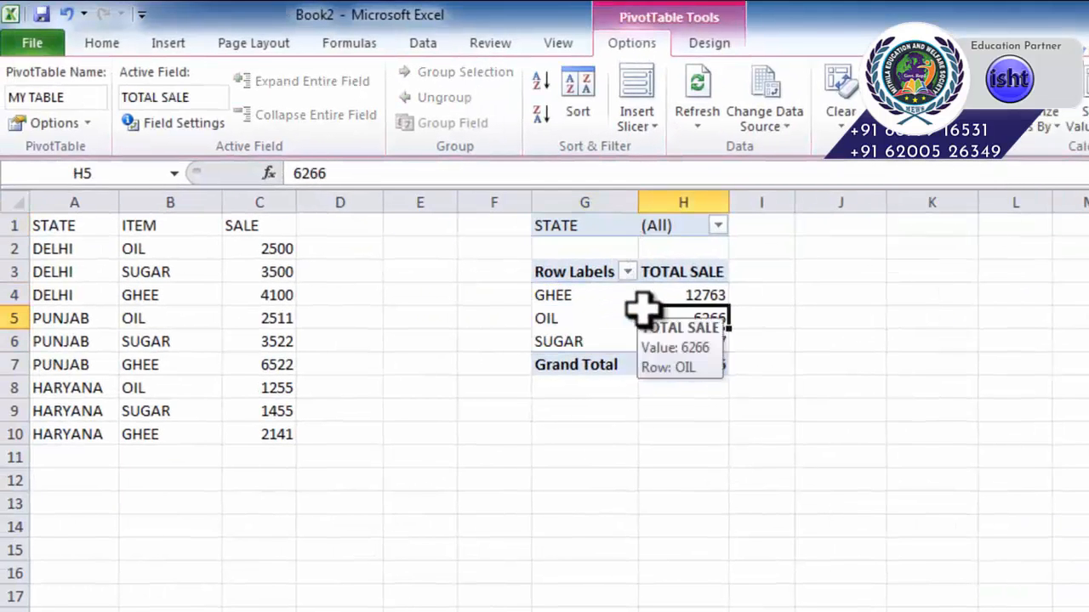
pyautogui.moveTo(587, 290); pyautogui.dragTo(668, 338)
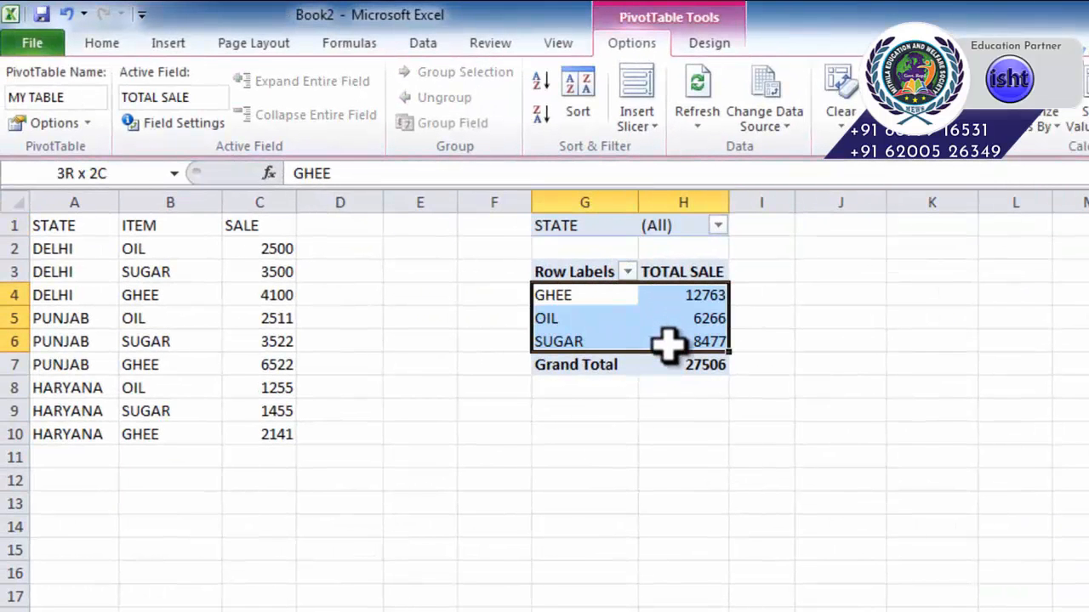
pyautogui.click(606, 318)
pyautogui.click(587, 296)
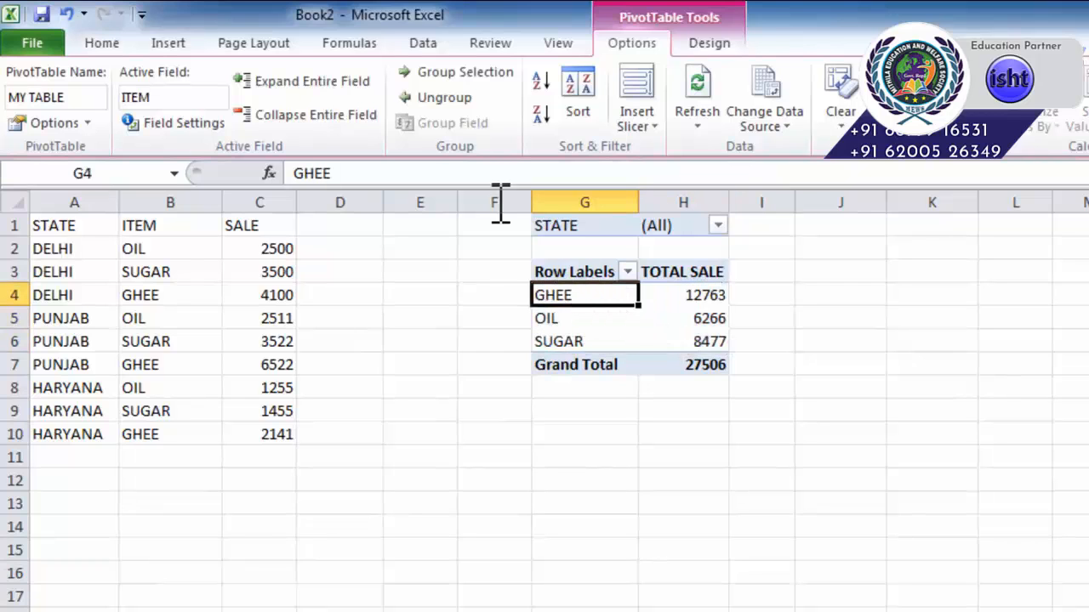
pyautogui.click(295, 81)
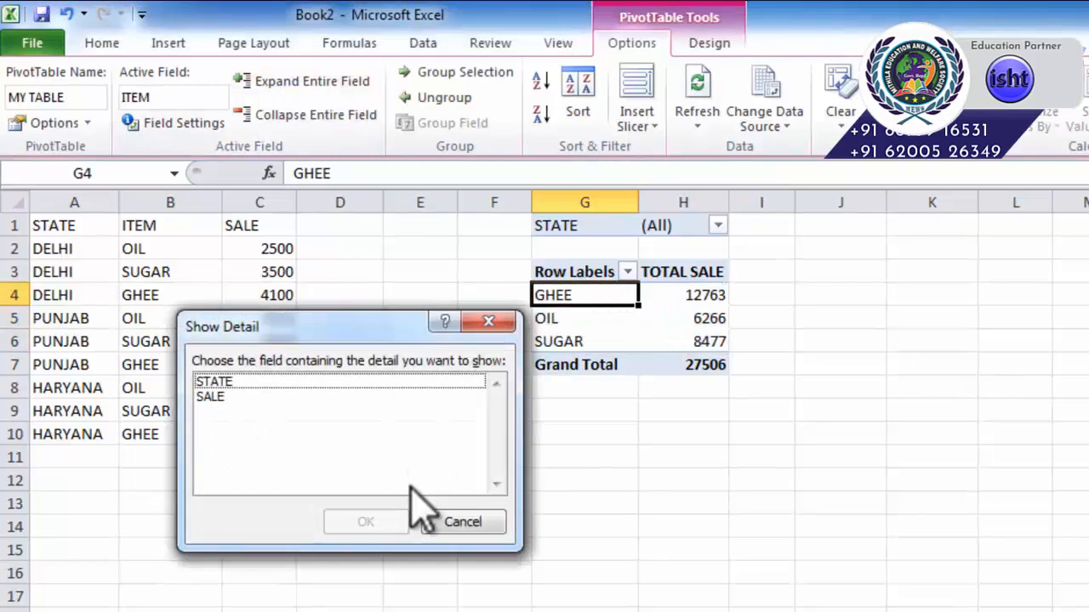
pyautogui.click(232, 385)
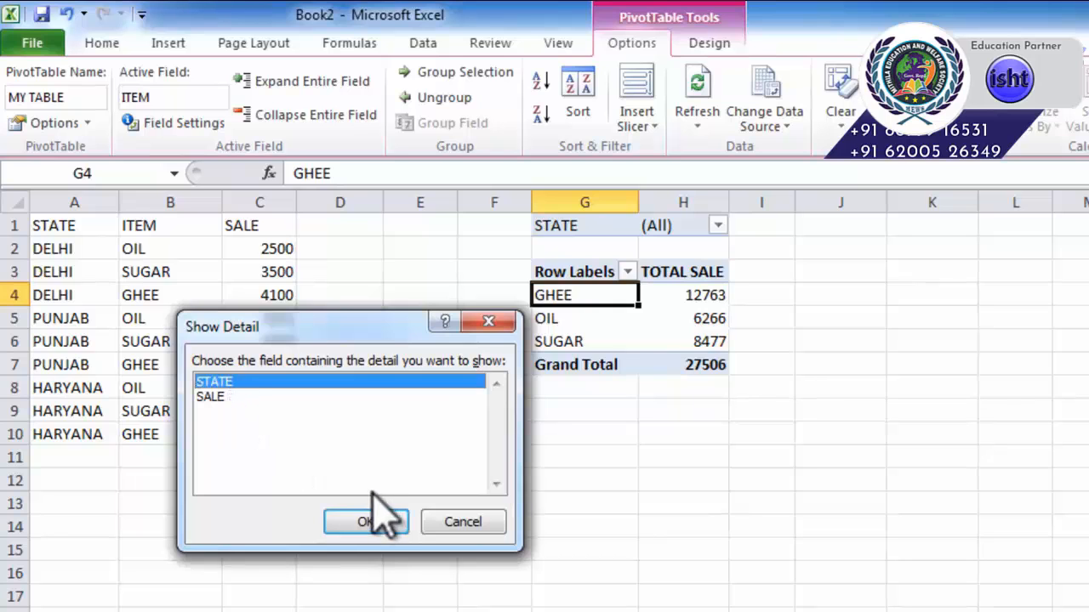
pyautogui.click(366, 522)
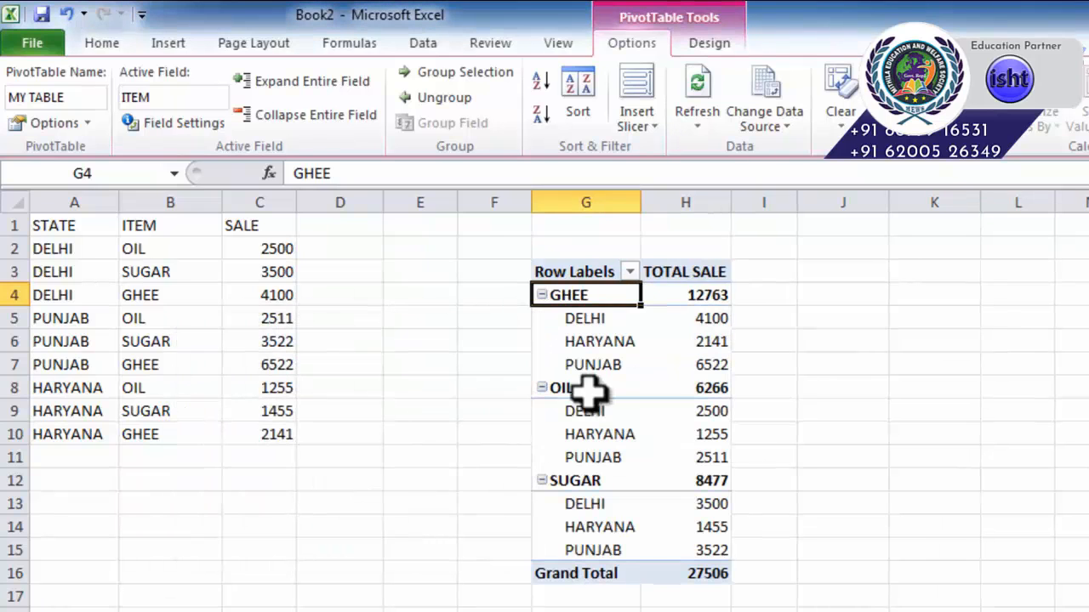
# Collapse the entire ITEM field to hide the state rows under GHEE, OIL and SUGAR
pyautogui.moveTo(585, 320); pyautogui.dragTo(680, 364)
pyautogui.moveTo(584, 411); pyautogui.dragTo(684, 457)
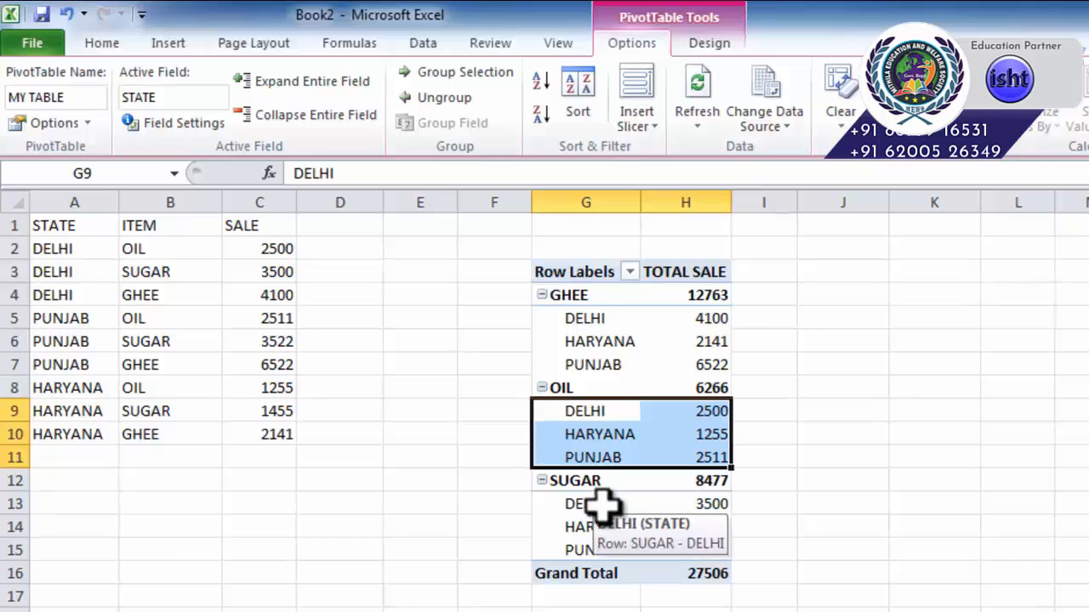
pyautogui.moveTo(600, 505); pyautogui.dragTo(657, 545)
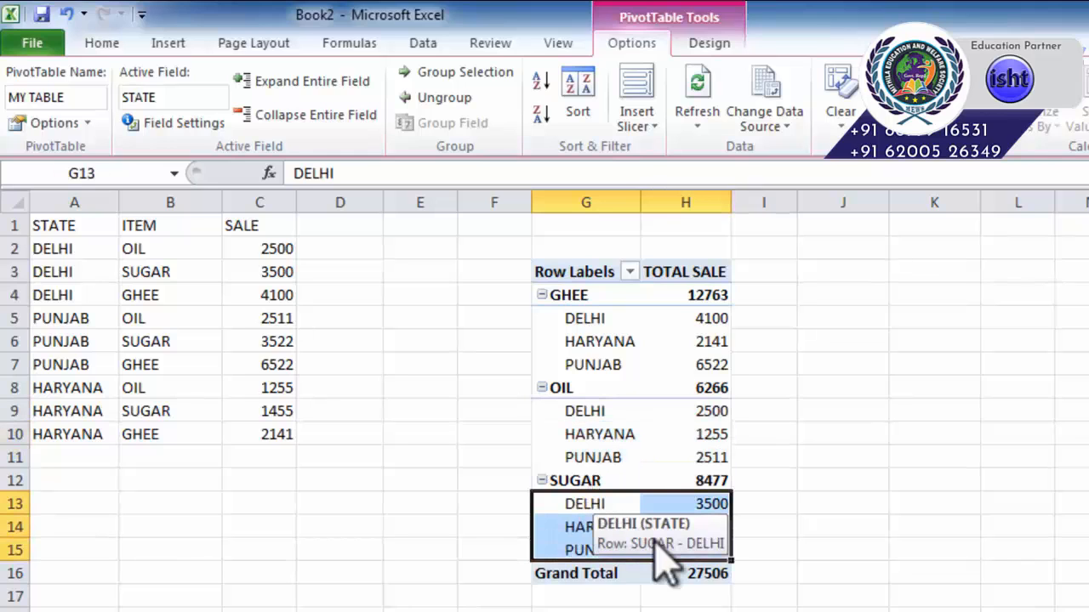
pyautogui.click(311, 117)
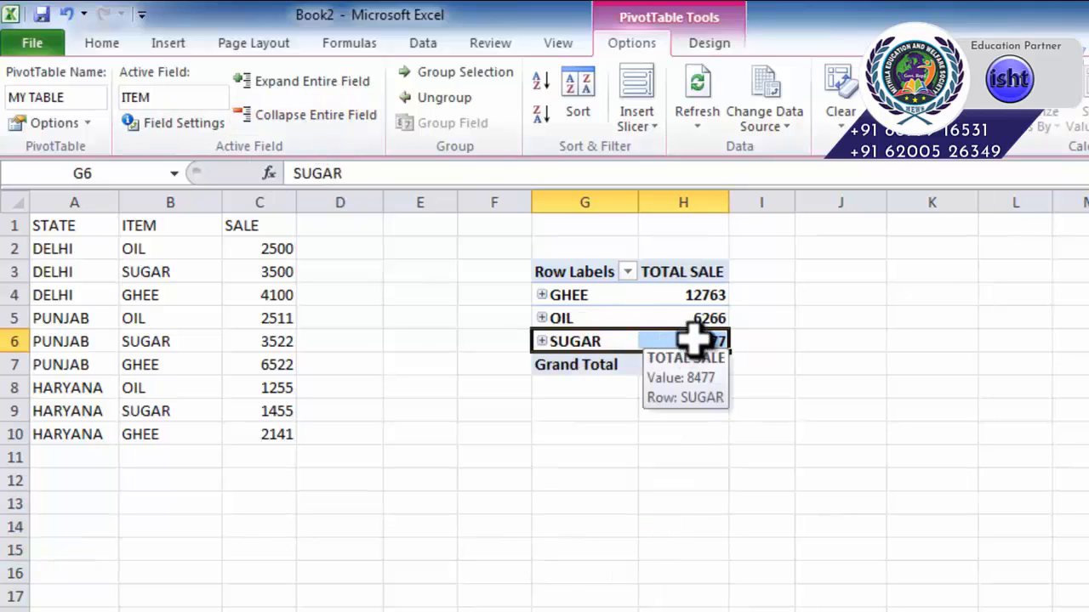
pyautogui.hotkey('ctrl', 'z')
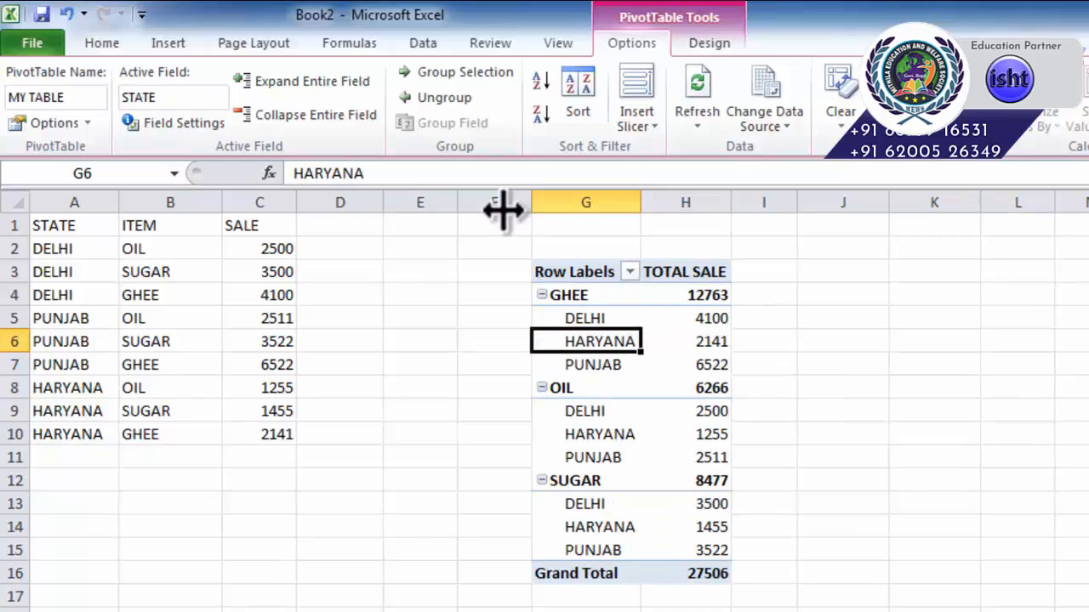
pyautogui.click(311, 119)
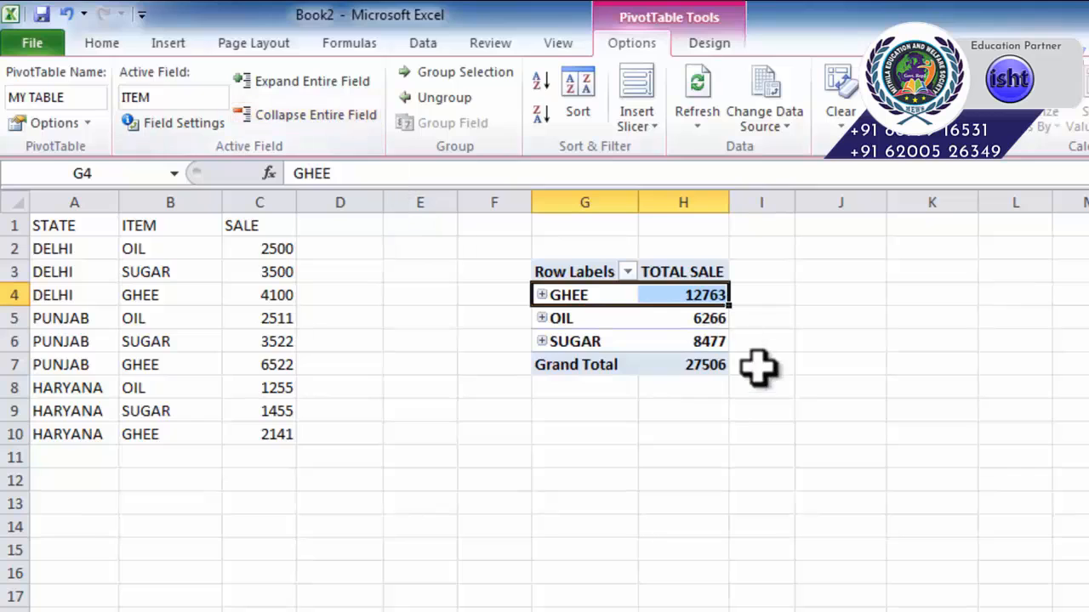
# Group the GHEE and OIL rows of the PivotTable together and select GHEE within the group
pyautogui.moveTo(693, 320)
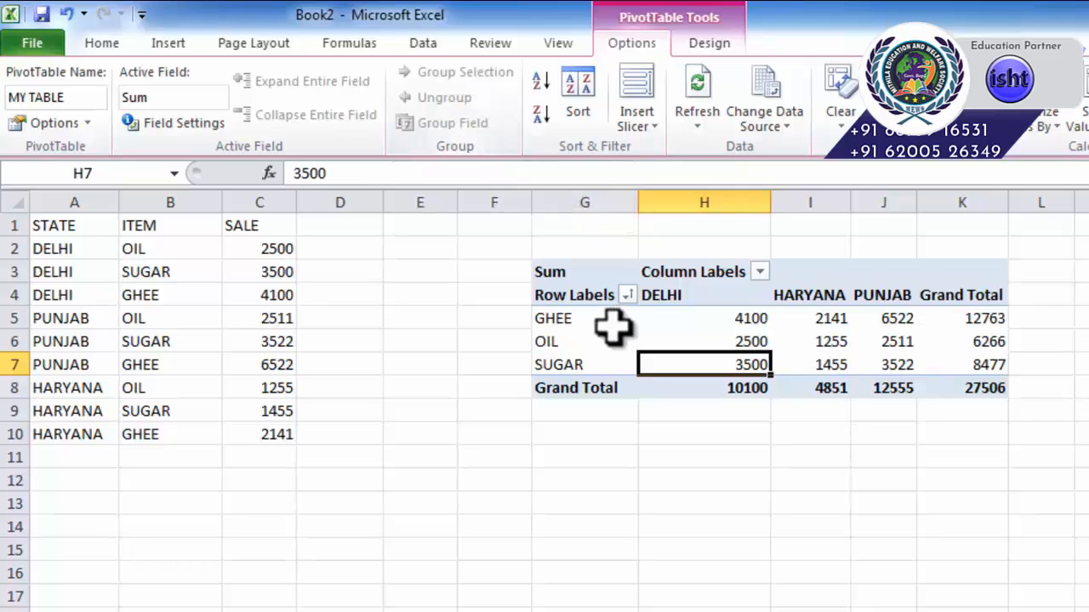
pyautogui.click(570, 324)
pyautogui.moveTo(567, 313); pyautogui.dragTo(966, 341)
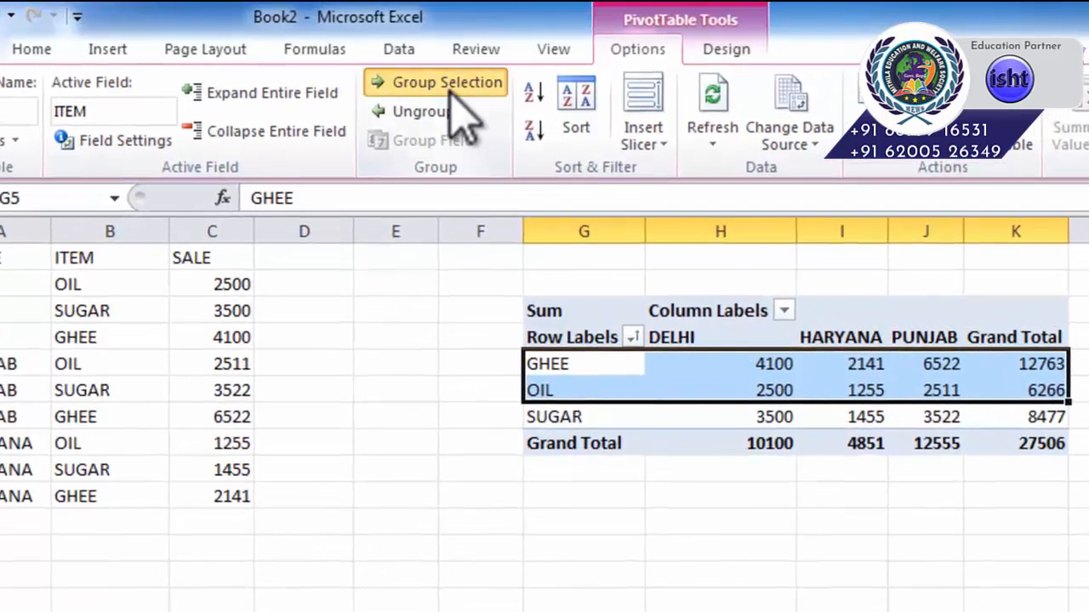
pyautogui.click(464, 79)
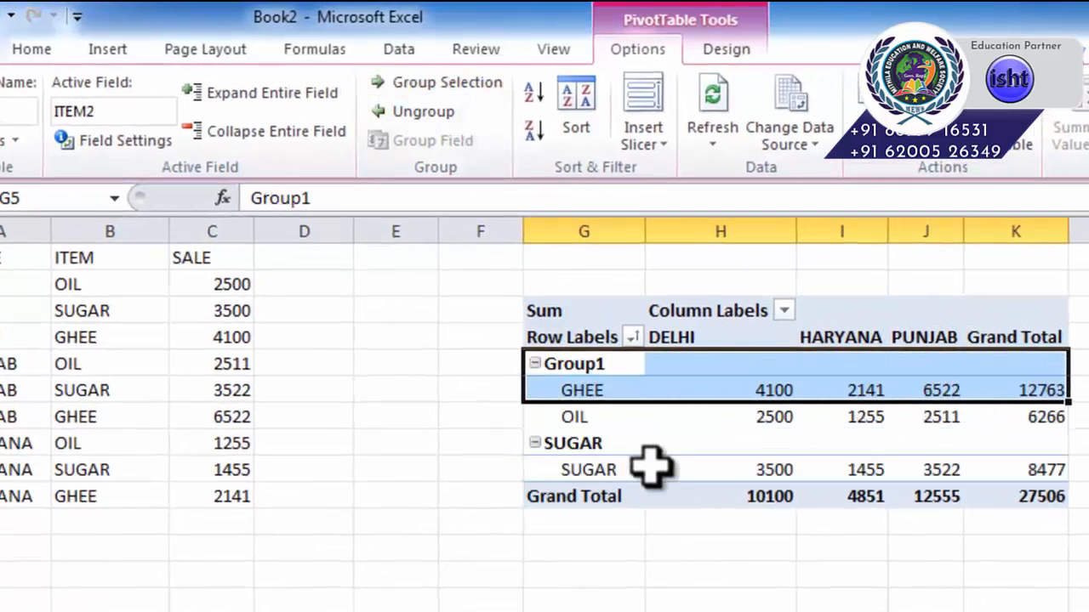
pyautogui.click(614, 391)
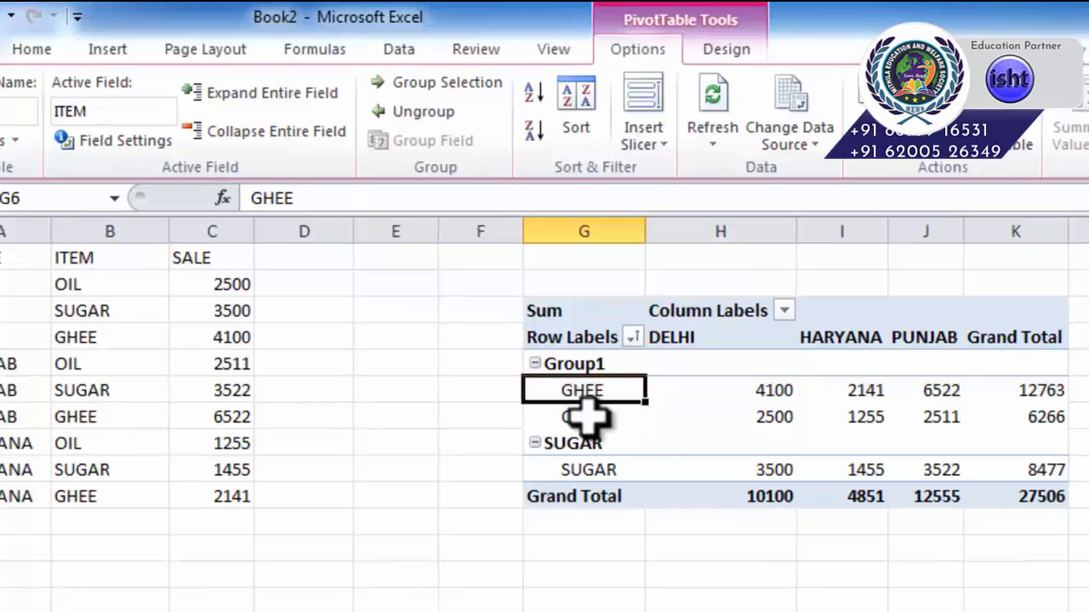
pyautogui.moveTo(582, 403); pyautogui.dragTo(615, 383)
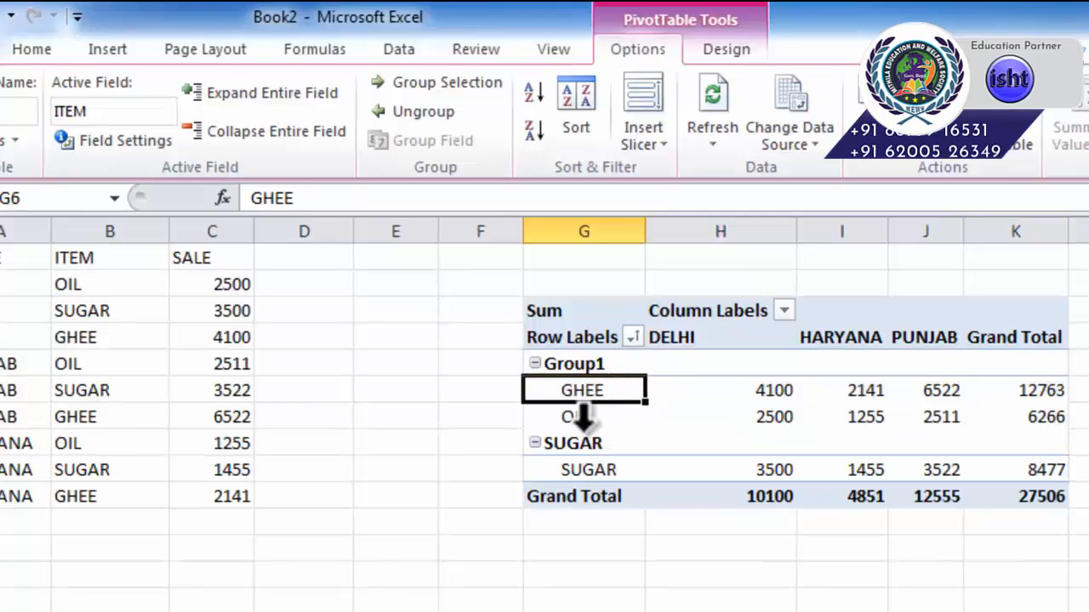
# Collapse the group holding GHEE and OIL, select its state totals, and collapse the SUGAR group
pyautogui.click(535, 365)
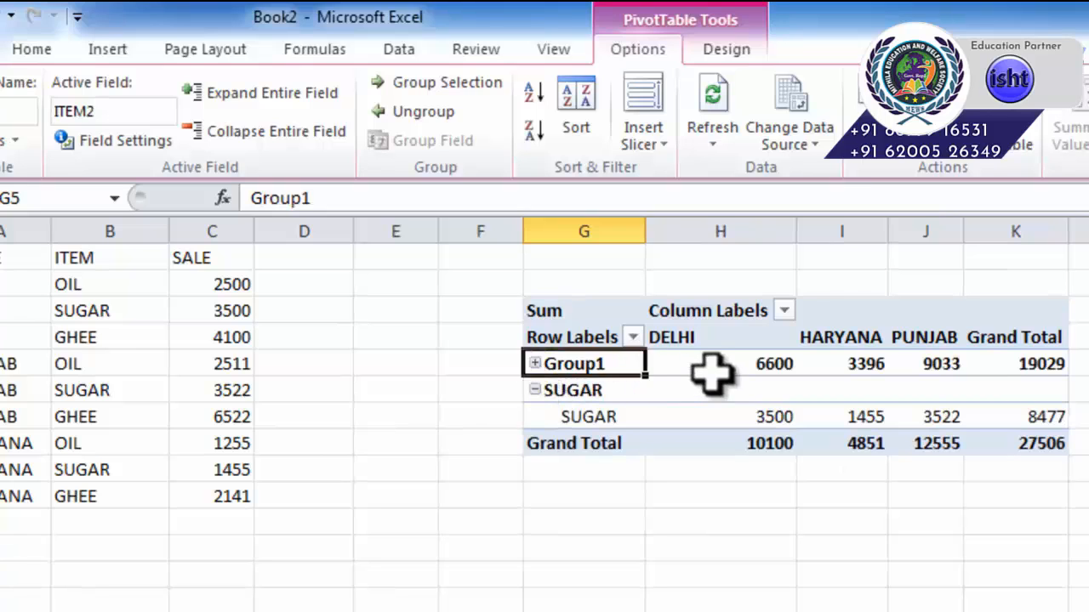
pyautogui.moveTo(698, 371); pyautogui.dragTo(1013, 372)
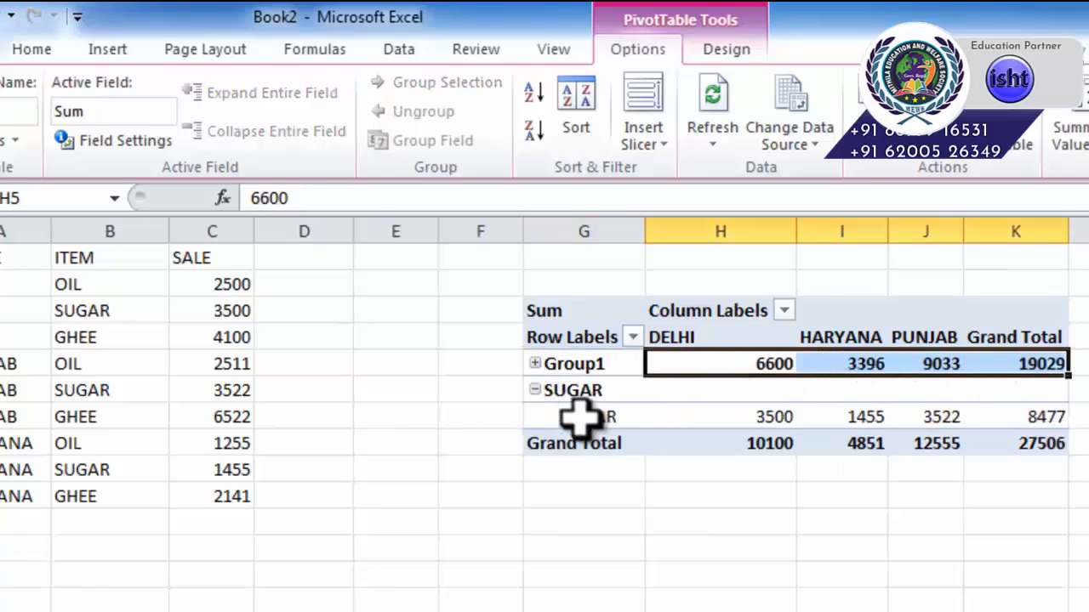
pyautogui.click(535, 391)
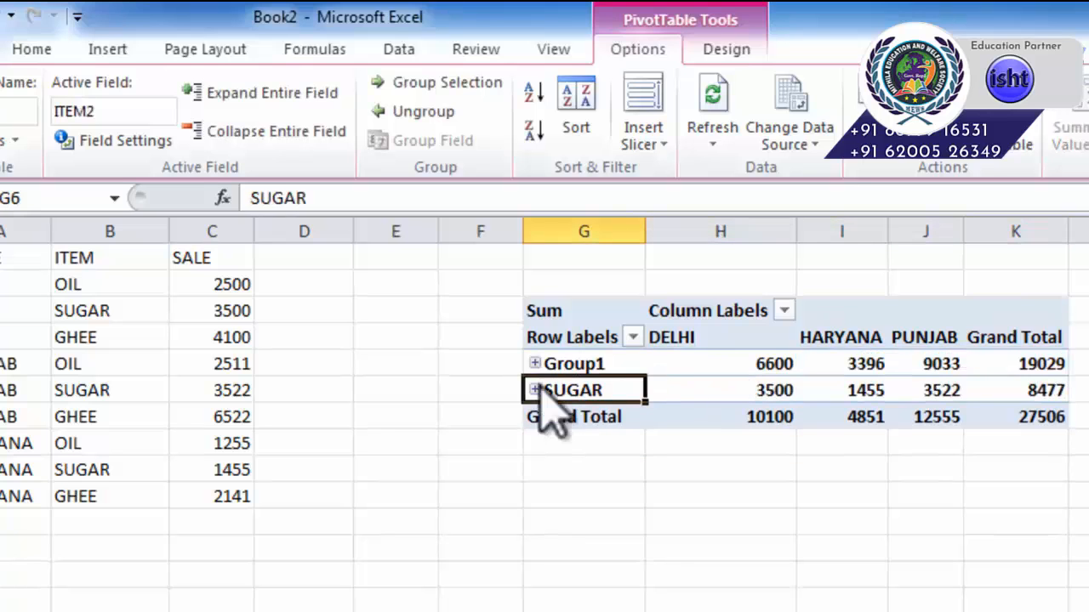
# Expand the SUGAR group and the GHEE and OIL group again, and ungroup the items
pyautogui.click(536, 390)
pyautogui.click(534, 364)
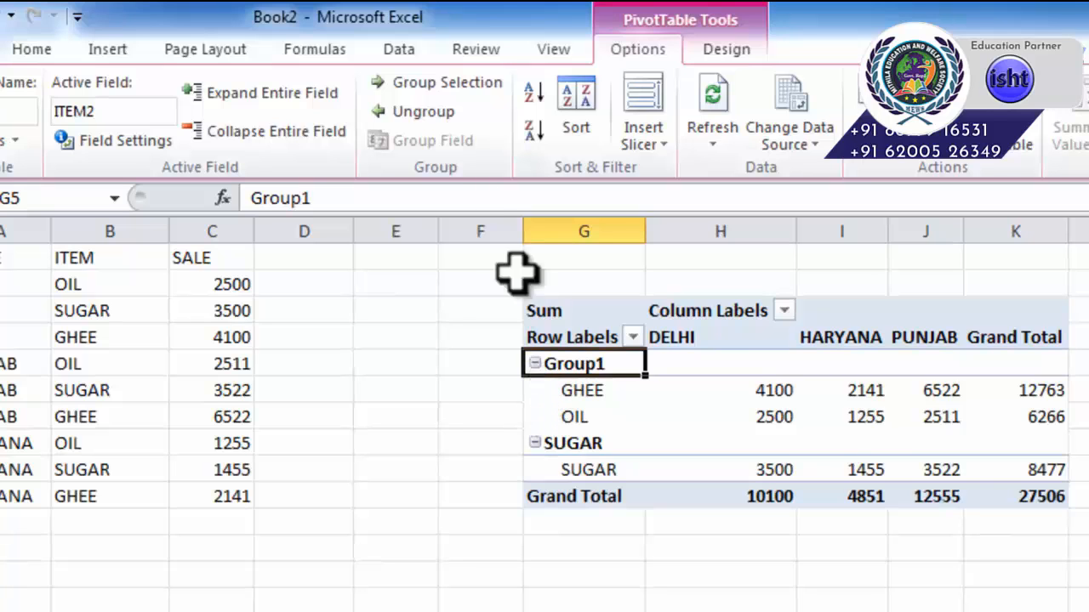
pyautogui.click(428, 111)
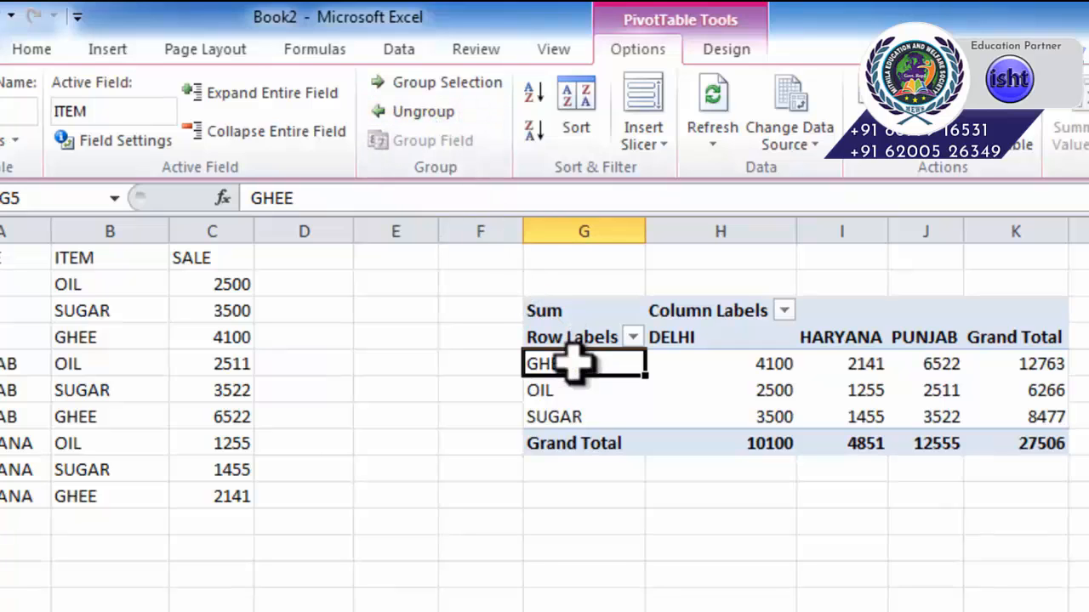
# Sort the PivotTable's ITEM rows alternately A to Z and Z to A, finishing in Z to A order
pyautogui.moveTo(573, 362); pyautogui.dragTo(1009, 440)
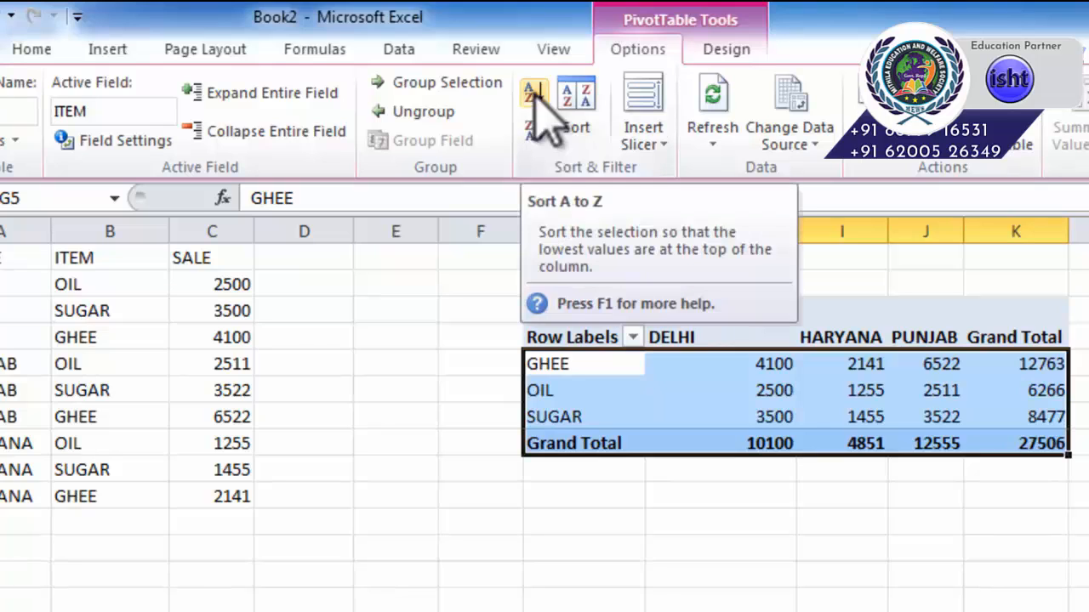
pyautogui.click(535, 97)
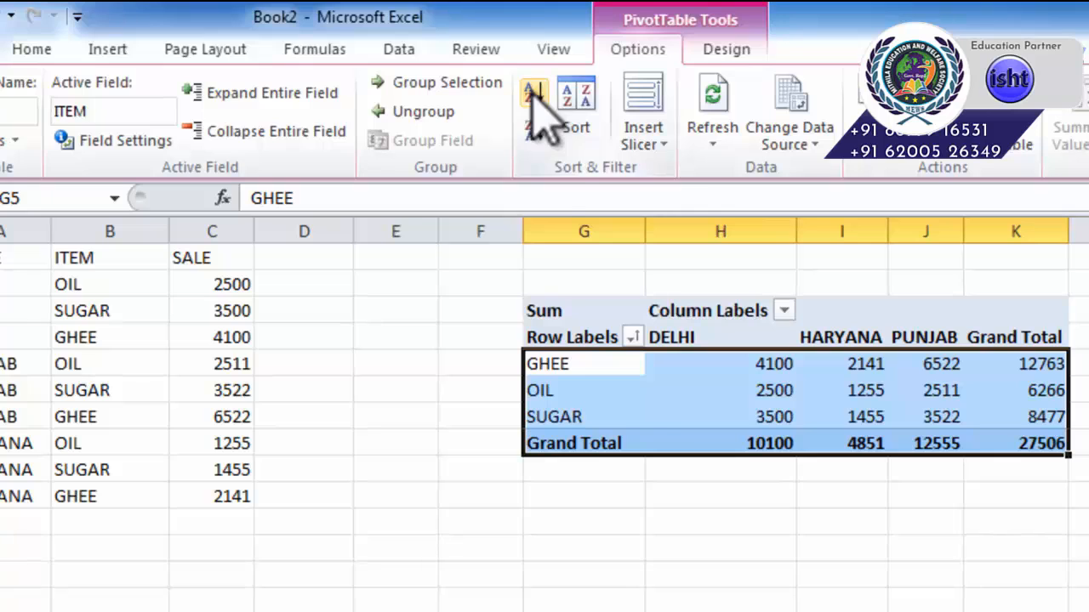
pyautogui.click(533, 133)
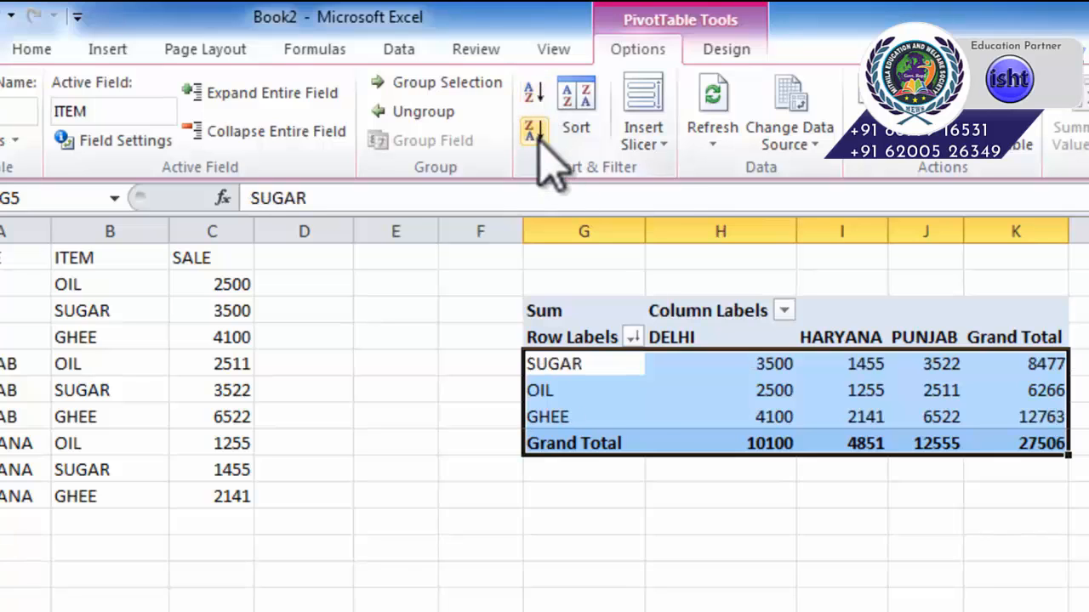
pyautogui.click(534, 93)
pyautogui.click(532, 132)
pyautogui.click(534, 92)
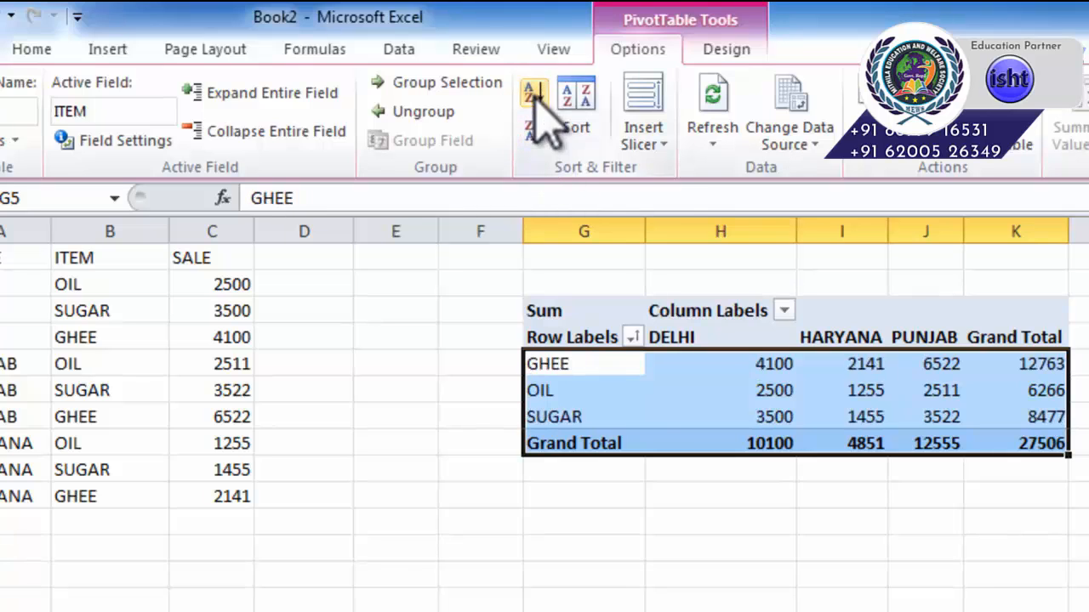
pyautogui.click(533, 132)
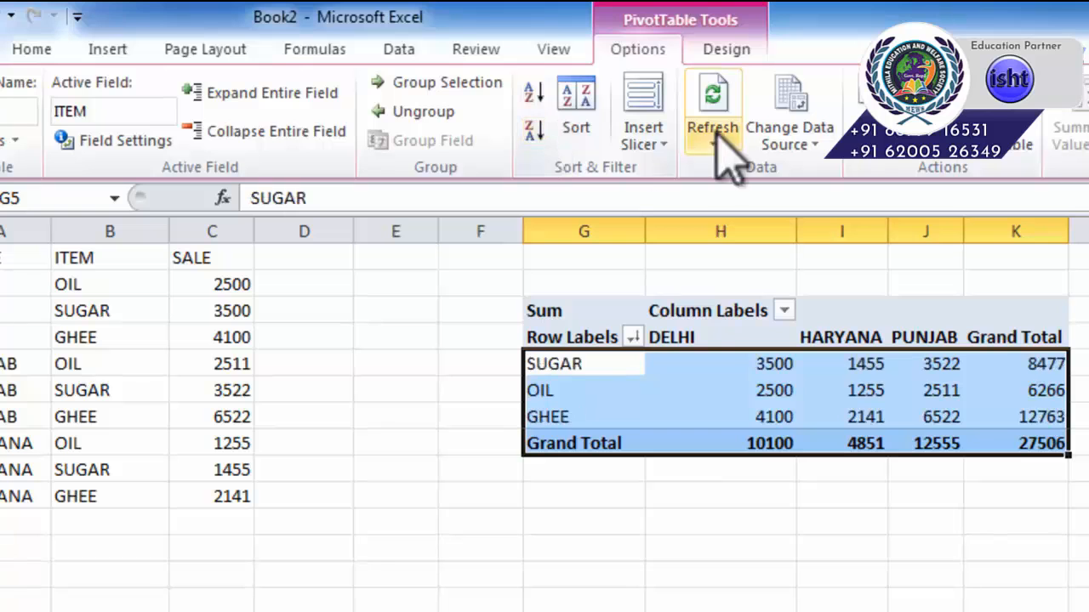
pyautogui.click(586, 416)
pyautogui.click(705, 415)
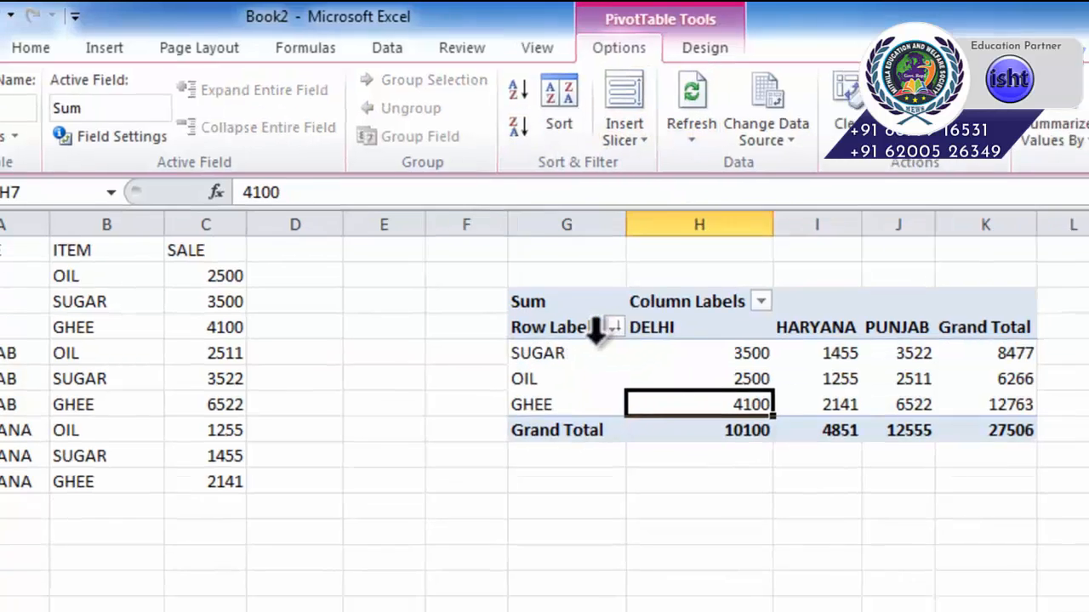
# Select the OIL row label in the PivotTable and narrow column H
pyautogui.click(595, 334)
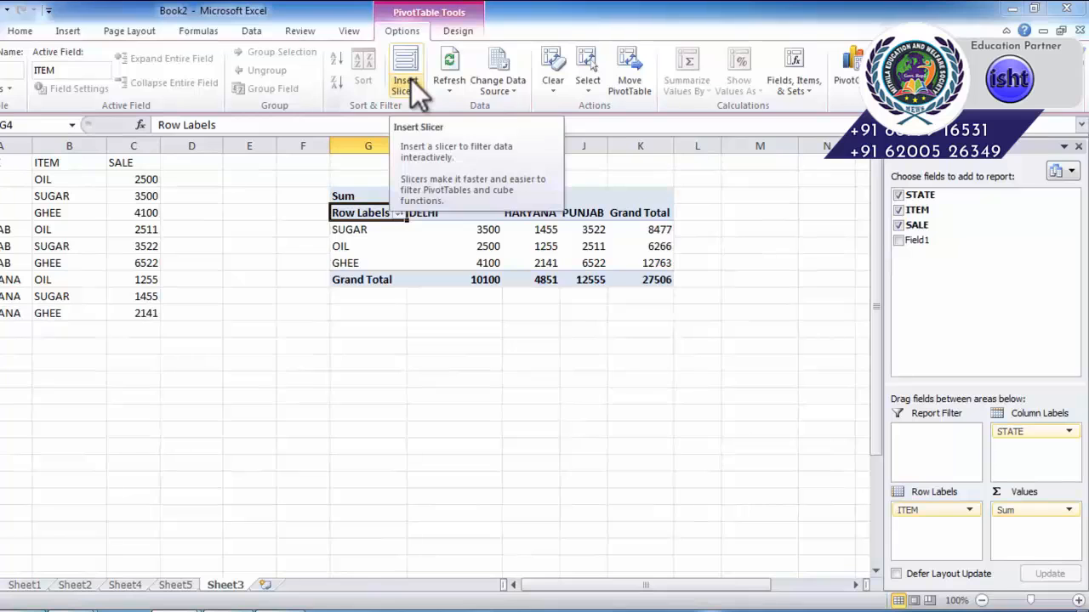
pyautogui.click(374, 245)
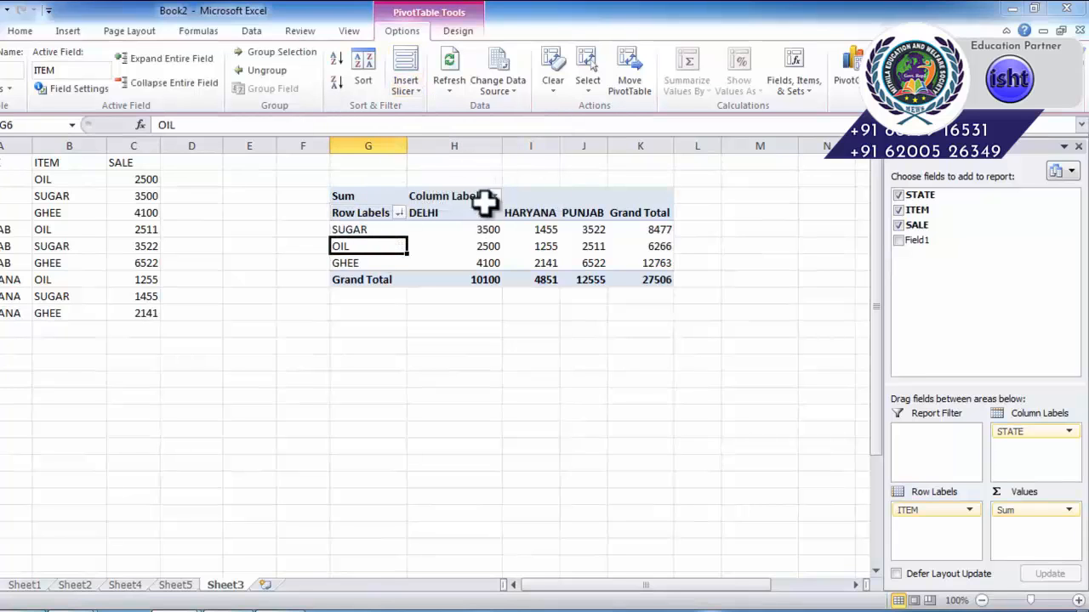
pyautogui.moveTo(500, 140); pyautogui.dragTo(472, 145)
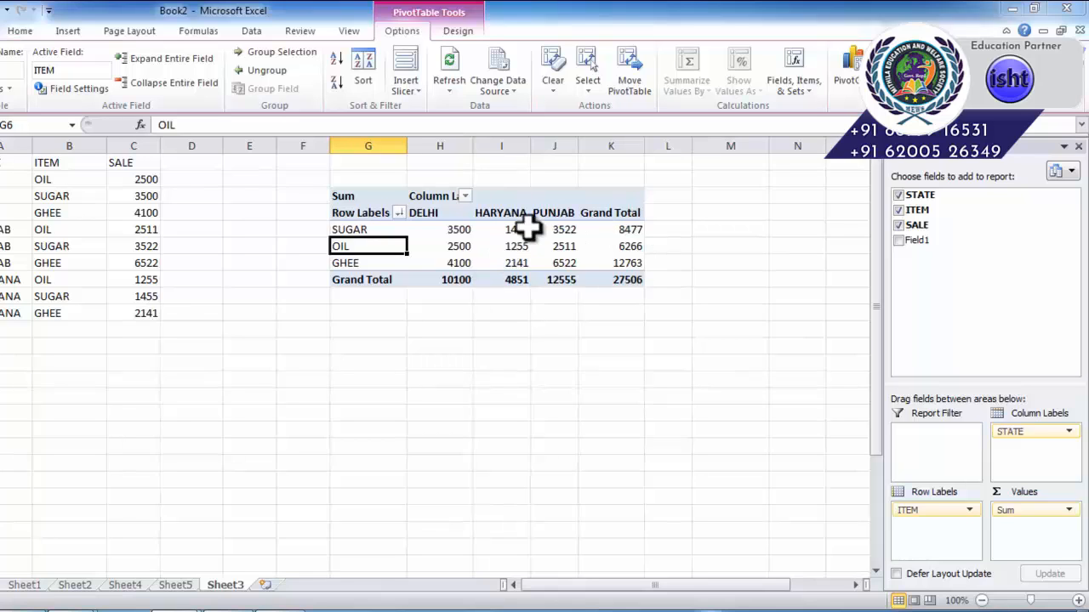
# Insert a slicer for the STATE field and move it off the PivotTable to below the source data
pyautogui.moveTo(529, 227)
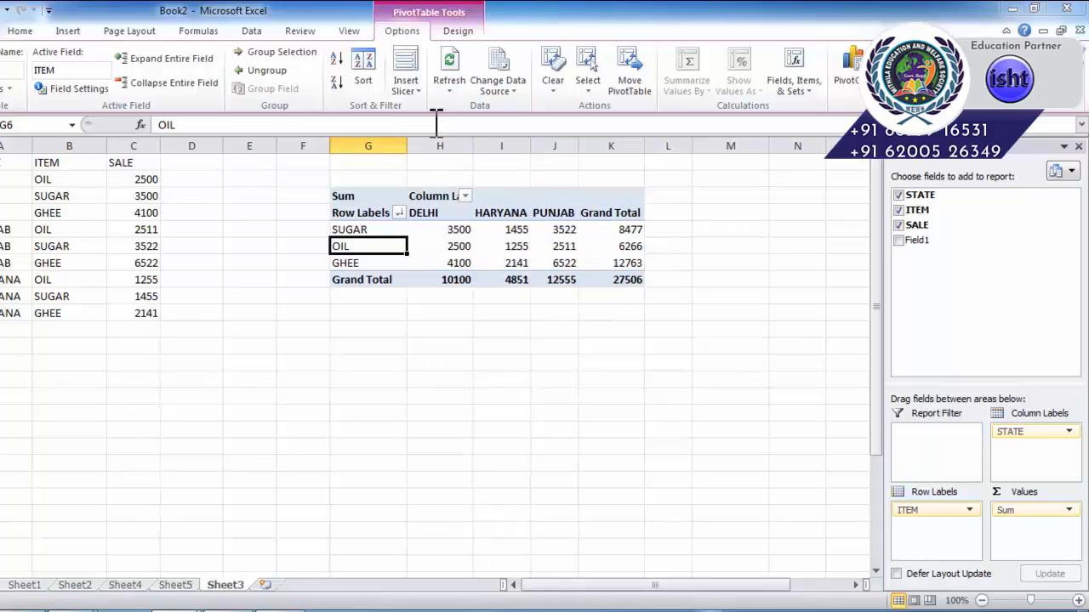
pyautogui.click(407, 86)
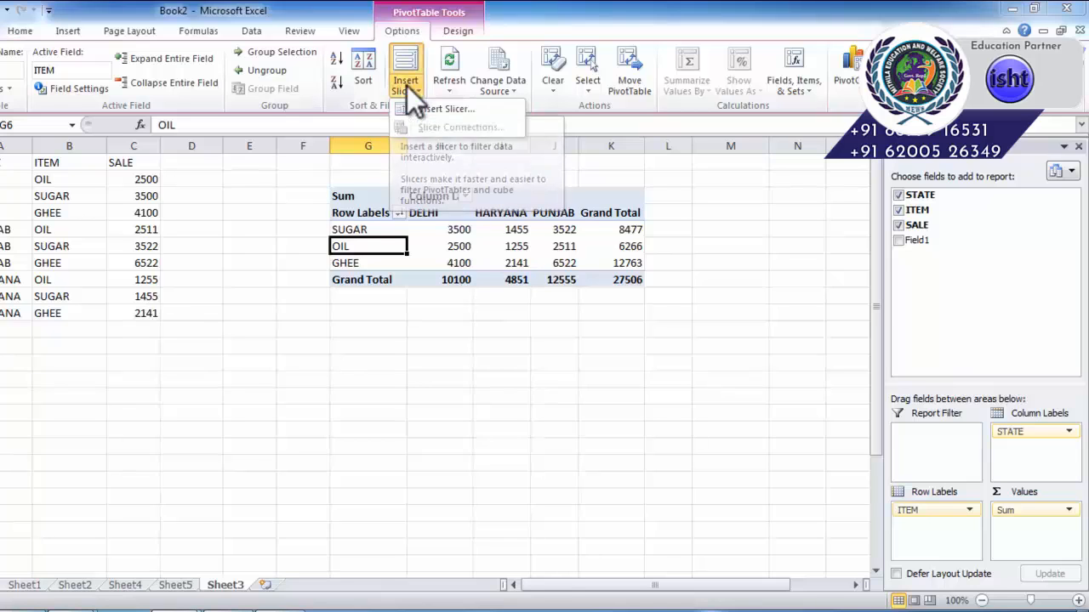
pyautogui.click(430, 110)
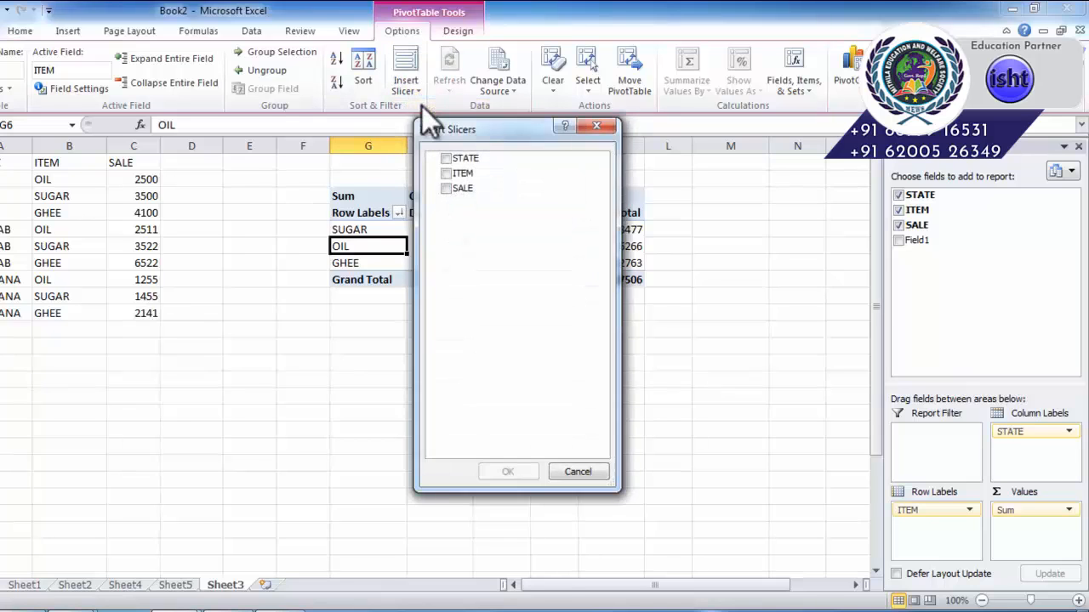
pyautogui.moveTo(484, 128); pyautogui.dragTo(564, 229)
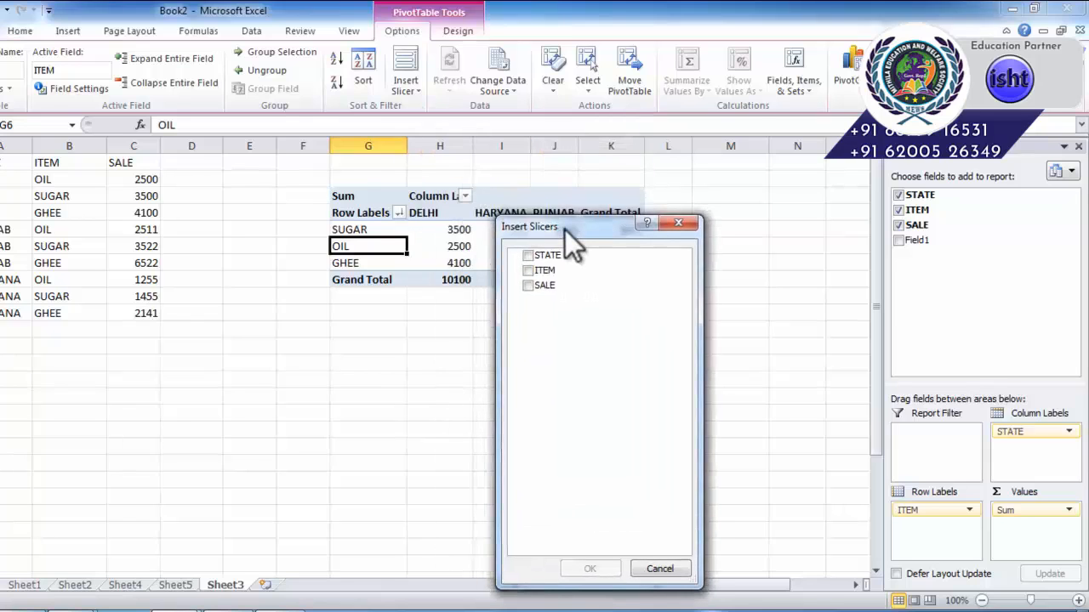
pyautogui.click(534, 258)
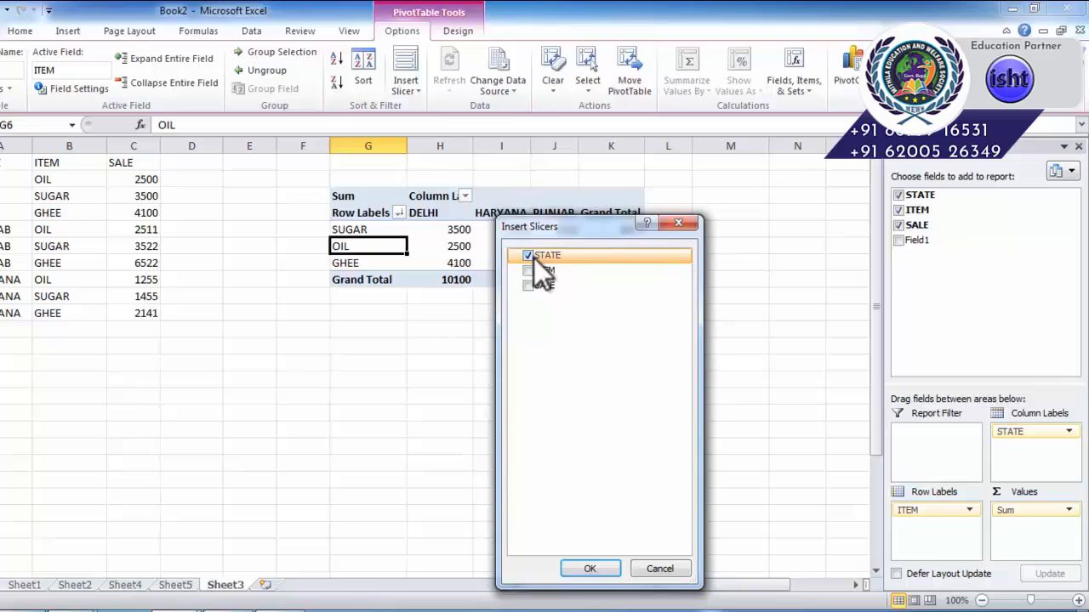
pyautogui.click(595, 568)
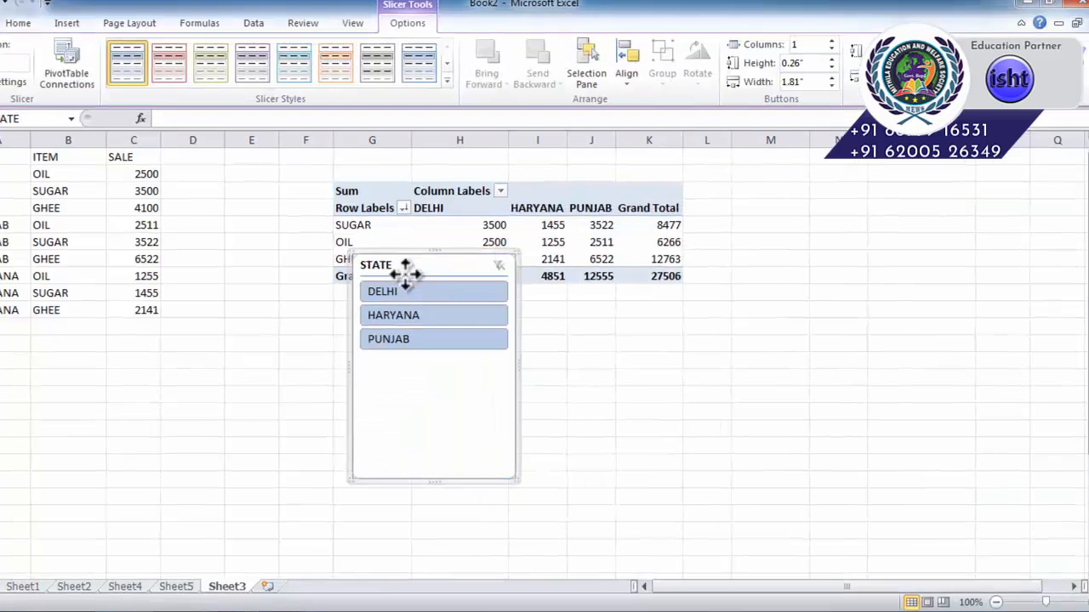
pyautogui.moveTo(406, 270); pyautogui.dragTo(235, 340)
# Filter the PivotTable with the STATE slicer by DELHI, HARYANA and PUNJAB in turn, leaving PUNJAB selected
pyautogui.click(224, 356)
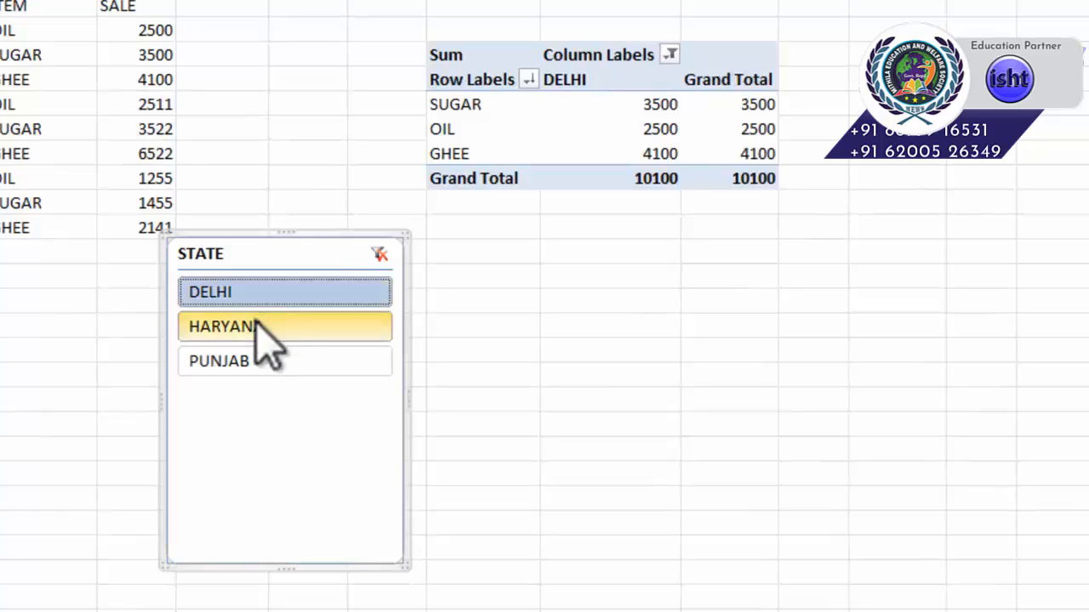
pyautogui.click(257, 327)
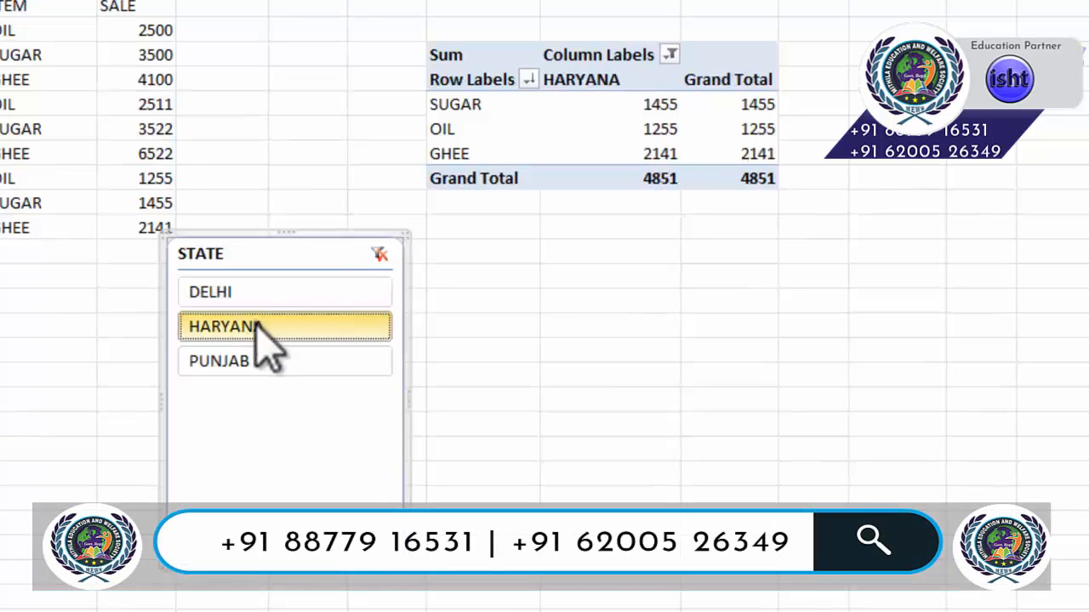
pyautogui.click(255, 375)
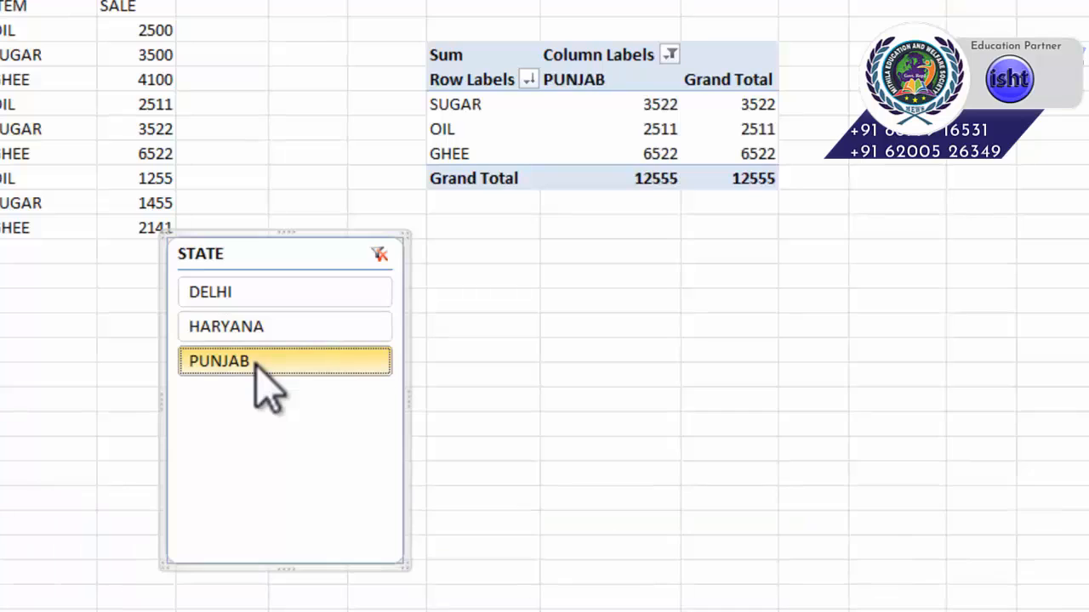